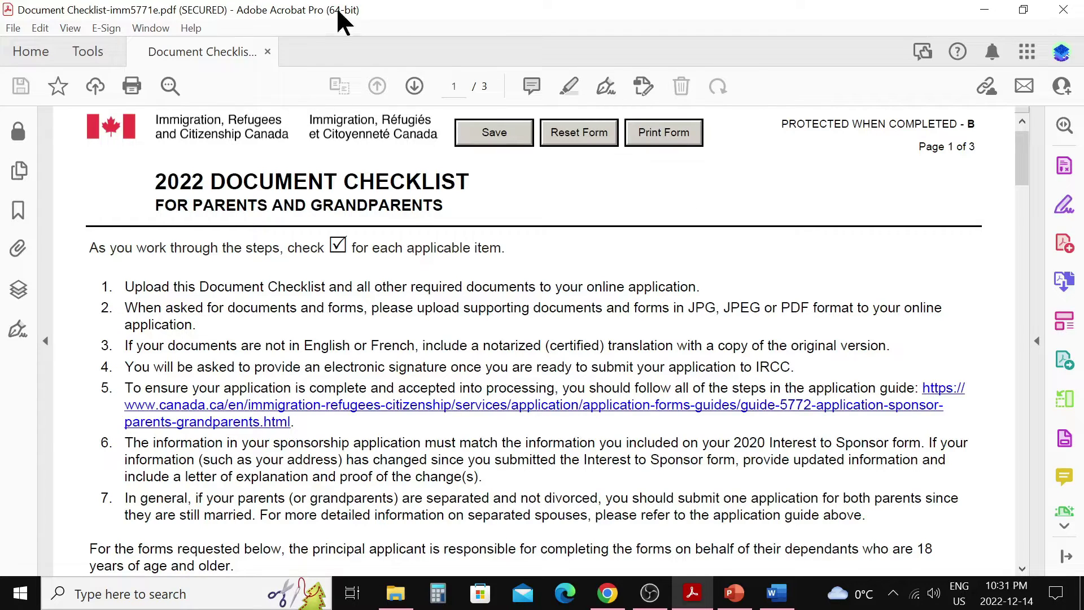
# Scroll the Document Checklist PDF through instructions 1–7 down to the forms list.
pyautogui.scroll(-3, 420, 341)
pyautogui.scroll(-7, 420, 340)
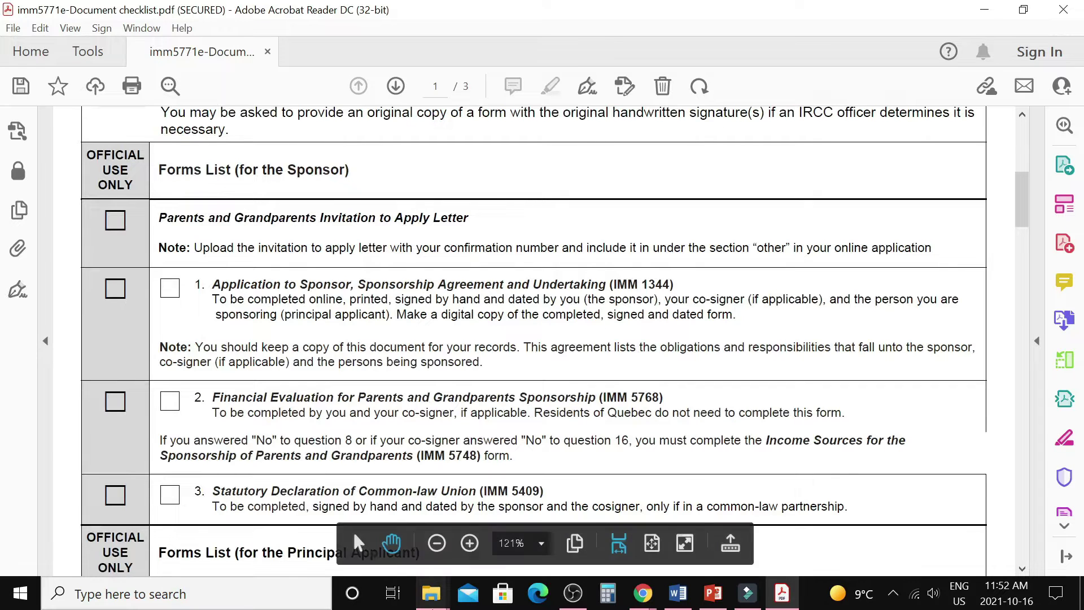
# Compare the checklist's sponsor and principal-applicant forms against the Document upload folder's files.
pyautogui.click(432, 592)
pyautogui.click(278, 514)
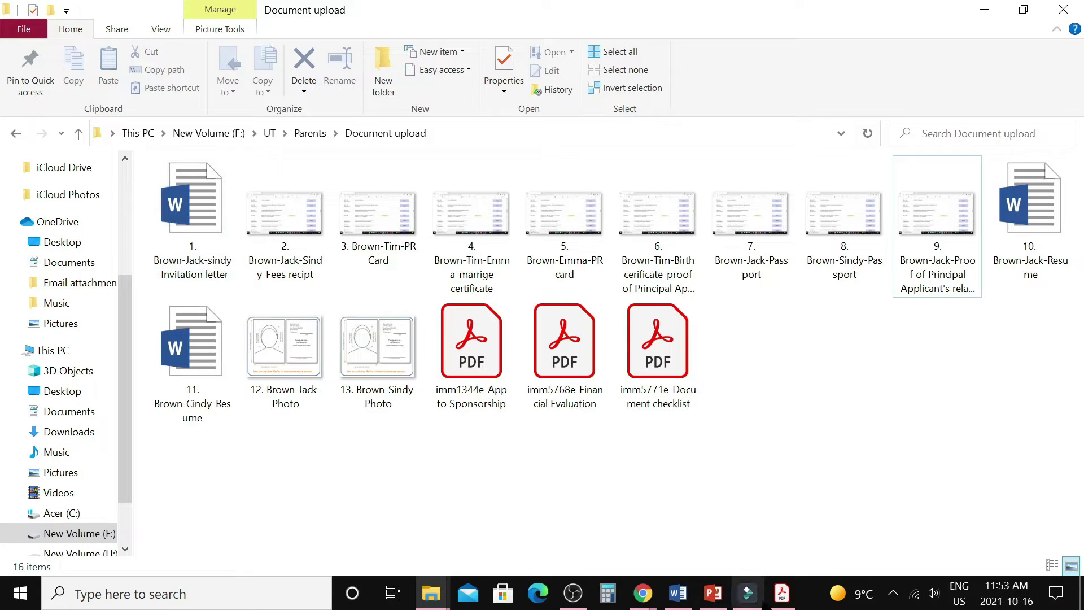
pyautogui.click(782, 593)
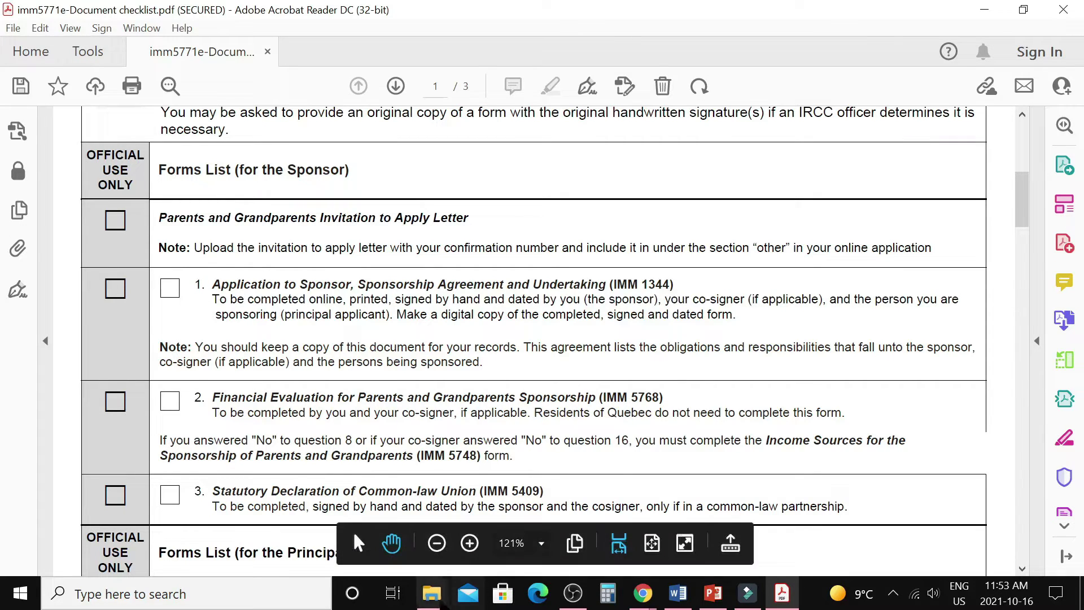
pyautogui.moveTo(432, 593)
pyautogui.click(315, 542)
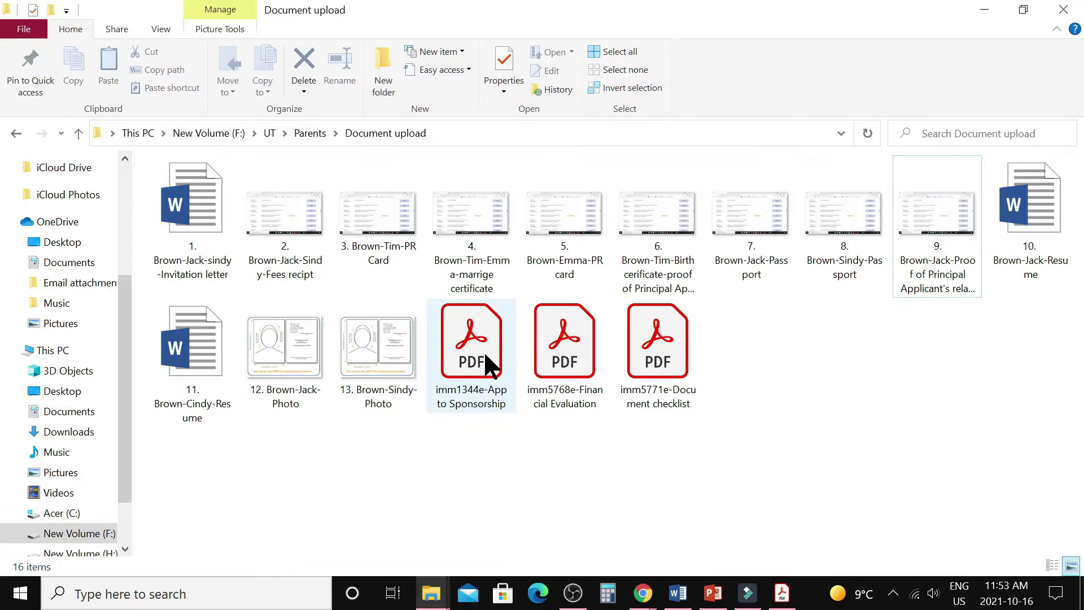
pyautogui.moveTo(472, 396)
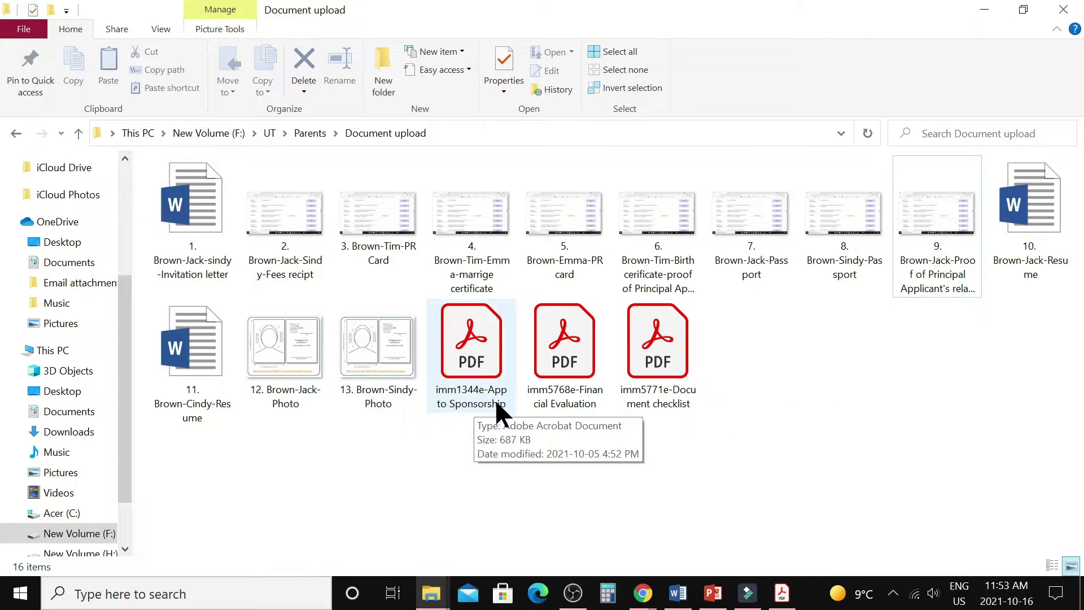
pyautogui.click(782, 593)
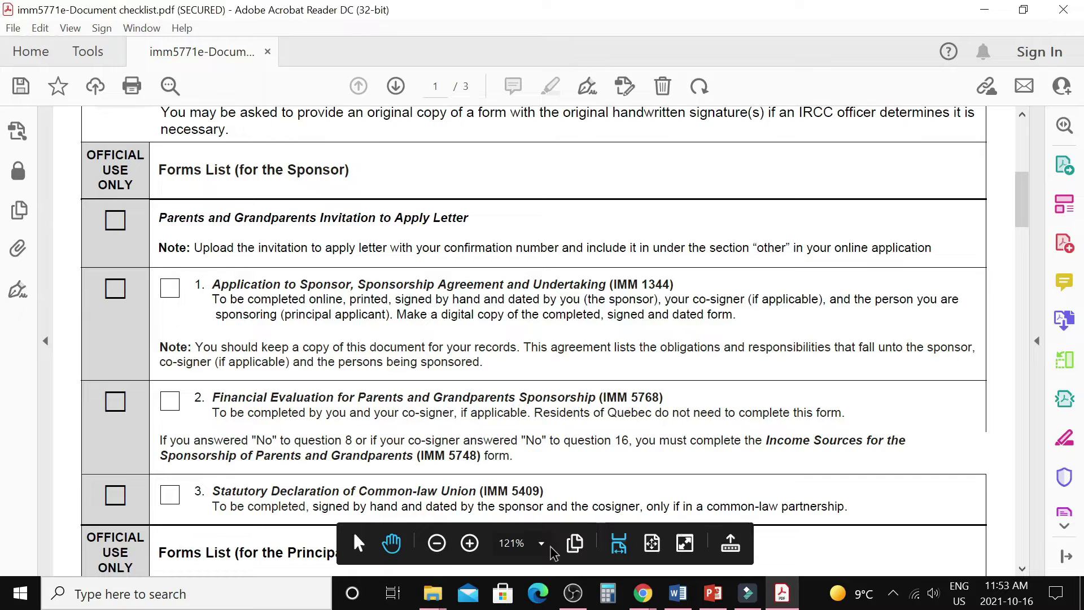
# Recheck the Document upload folder, then read down the checklist to items 7–9 on page 2.
pyautogui.click(431, 606)
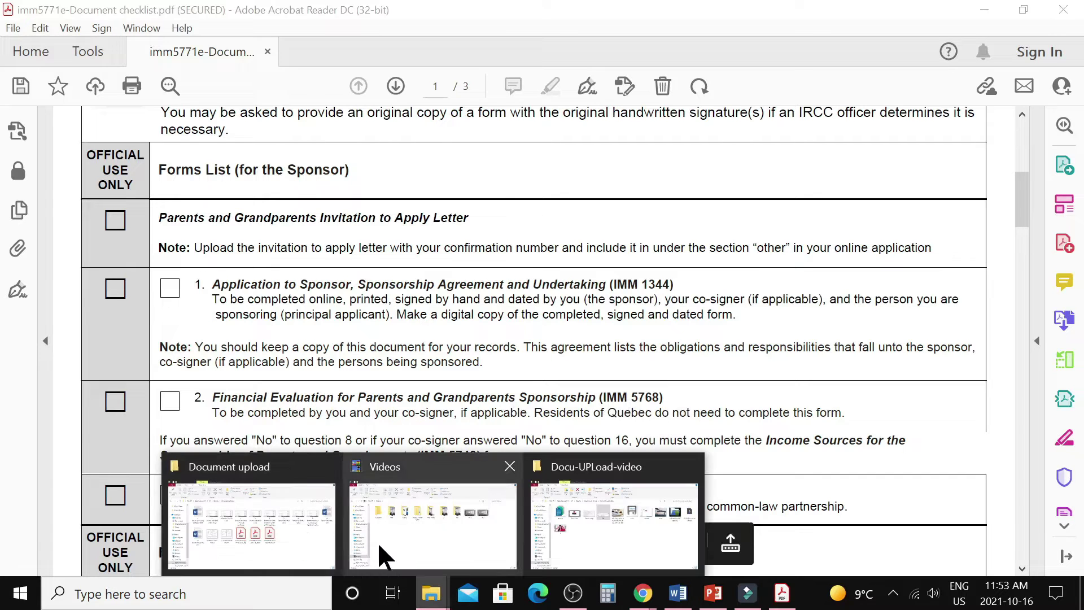
pyautogui.click(303, 527)
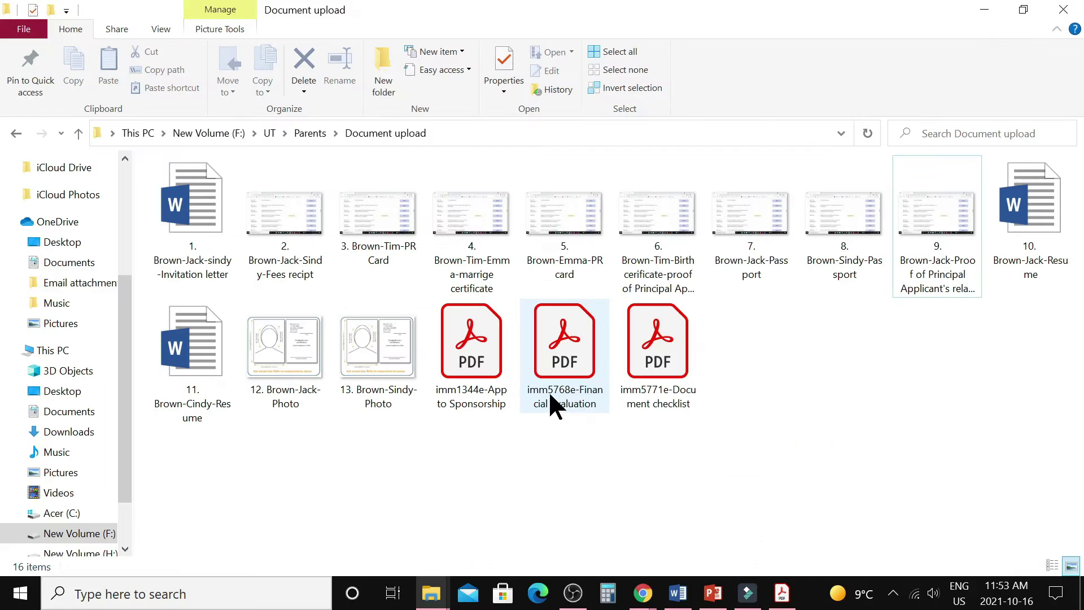
pyautogui.click(782, 593)
pyautogui.scroll(-2, 459, 326)
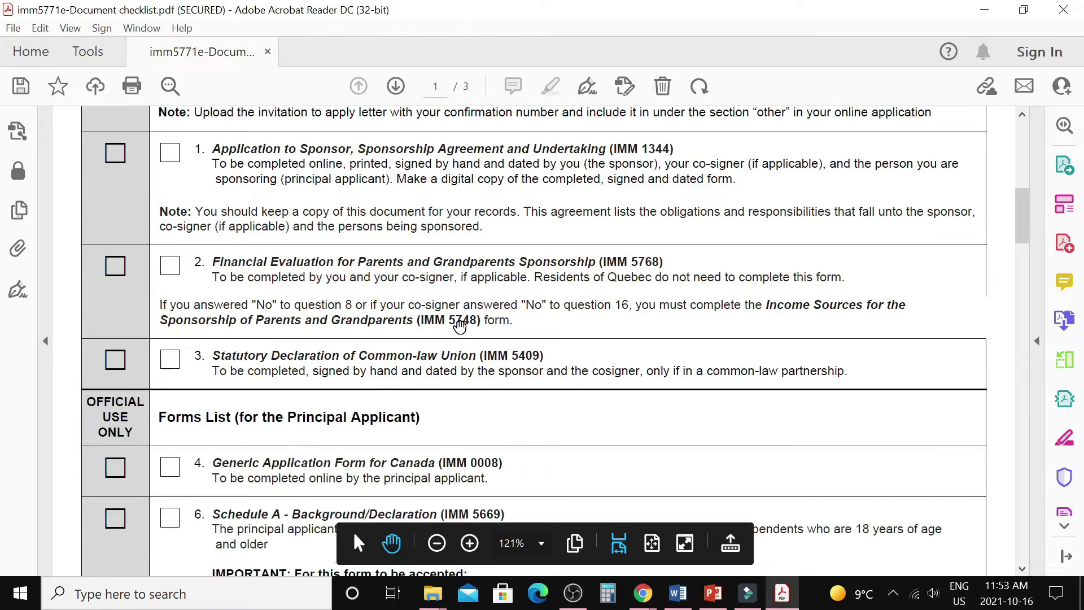
pyautogui.scroll(-4, 460, 326)
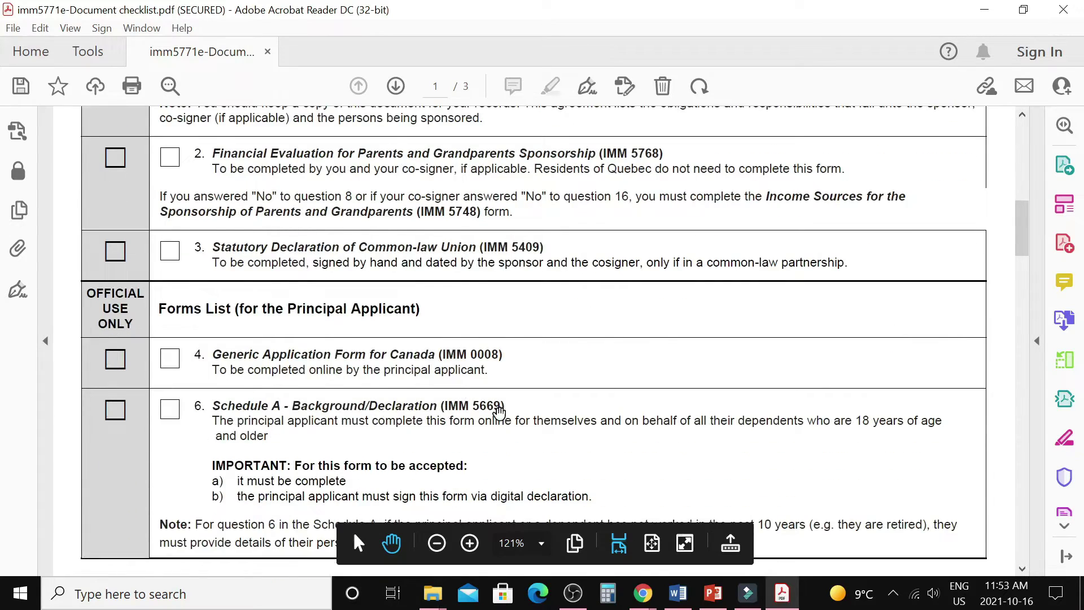
pyautogui.scroll(-10, 499, 412)
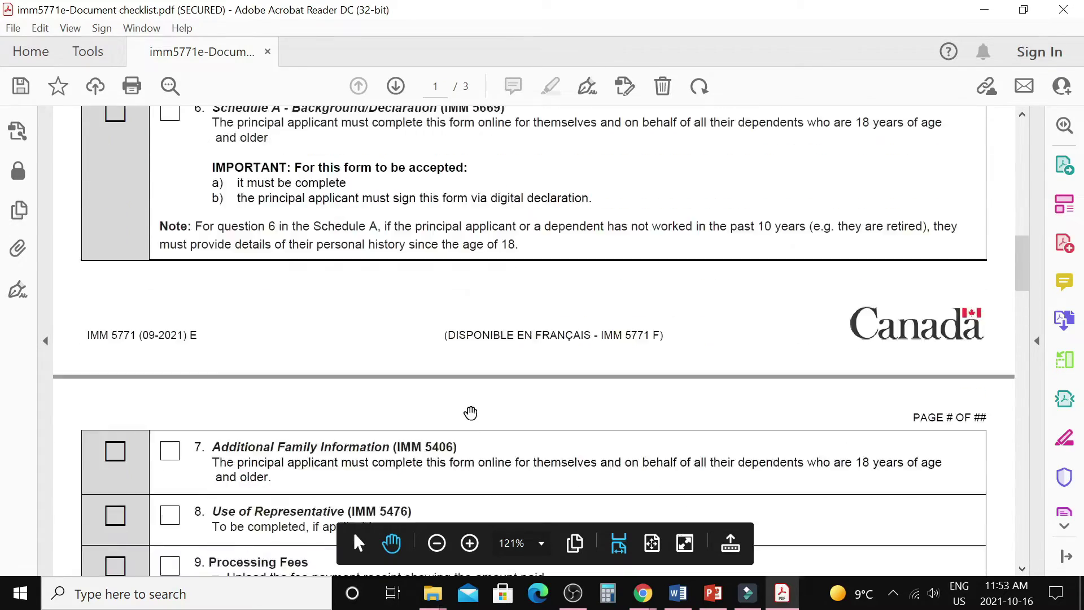
pyautogui.scroll(-6, 470, 413)
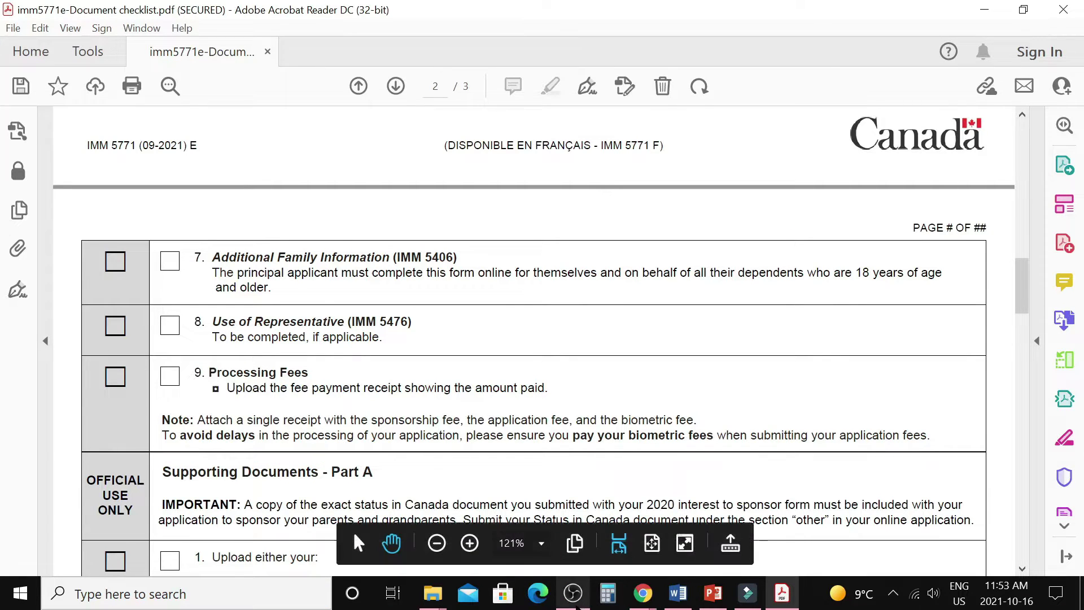
# Read the checklist's Processing Fees and Part A item 1, then return to the Document upload folder.
pyautogui.moveTo(434, 593)
pyautogui.click(303, 551)
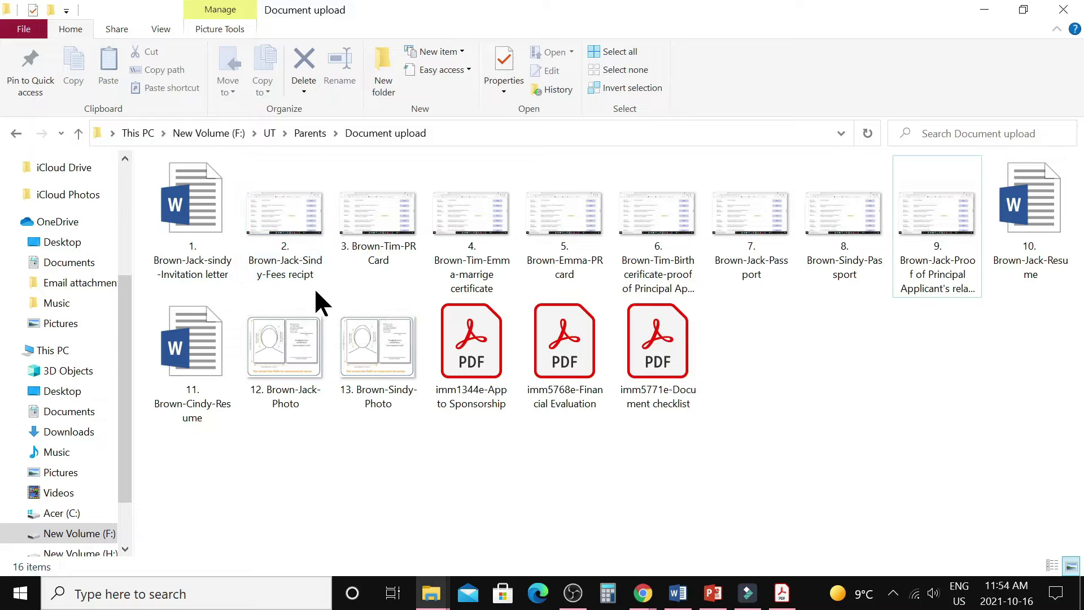
pyautogui.click(782, 593)
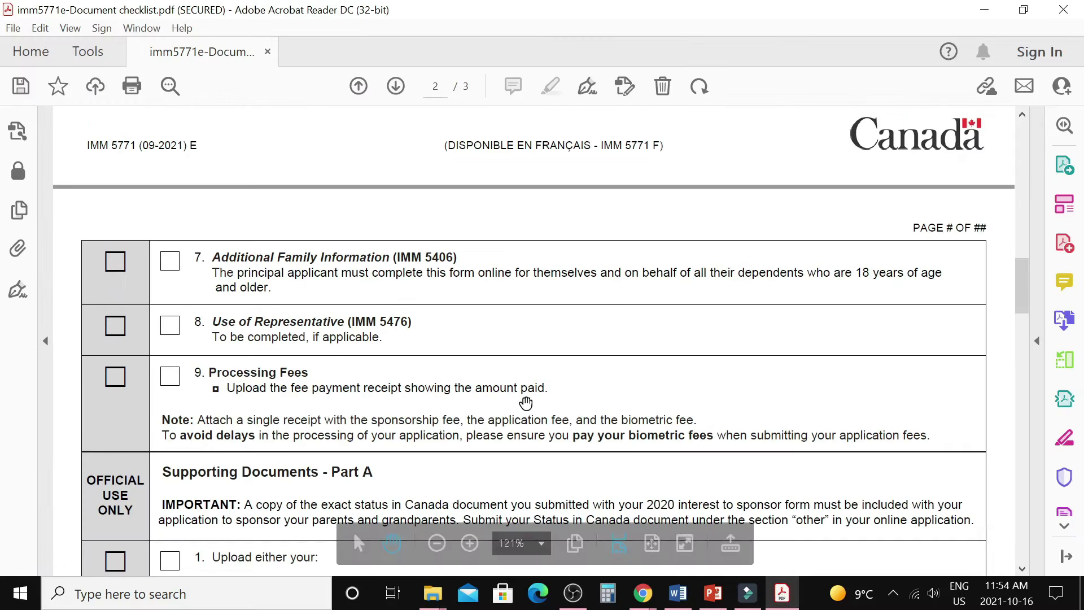
pyautogui.scroll(-3, 502, 371)
pyautogui.scroll(-4, 502, 371)
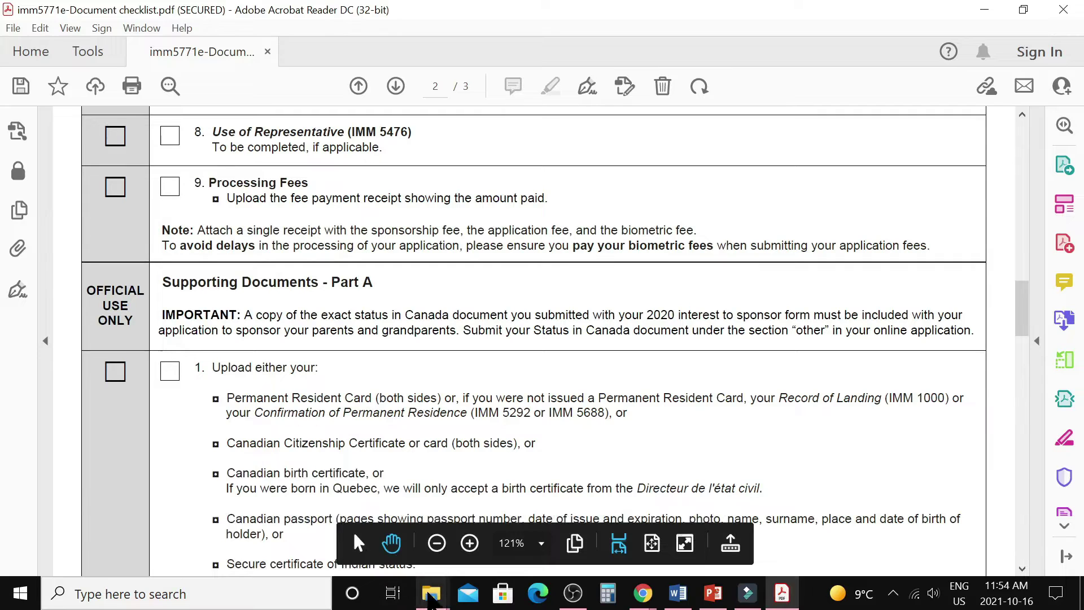
pyautogui.moveTo(429, 596)
pyautogui.click(302, 533)
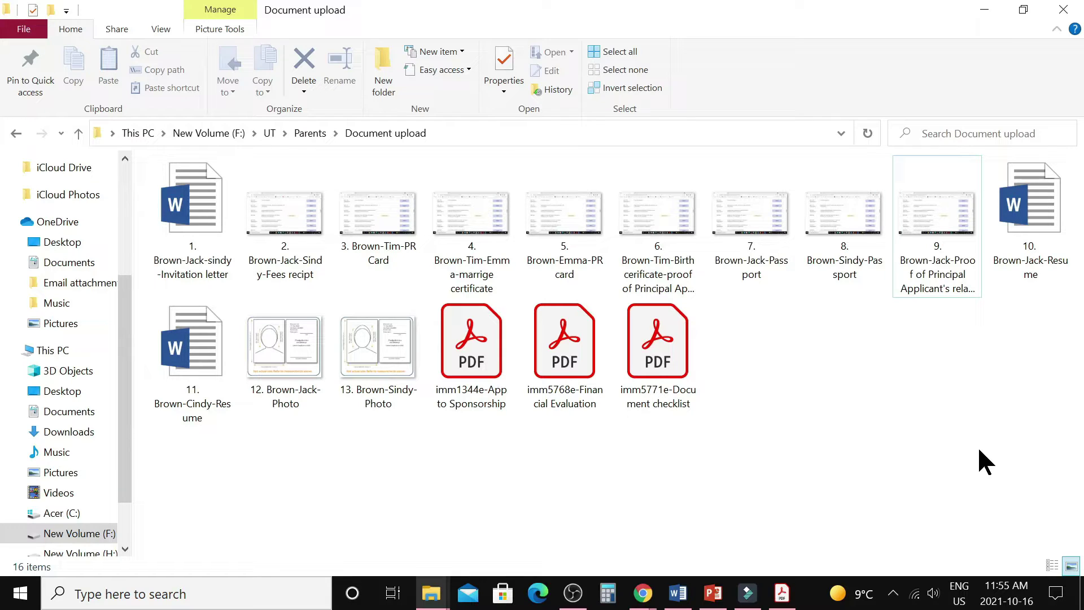
# Reveal file 9's full name and match it to checklist item 6 and items through 12.
pyautogui.rightClick(928, 248)
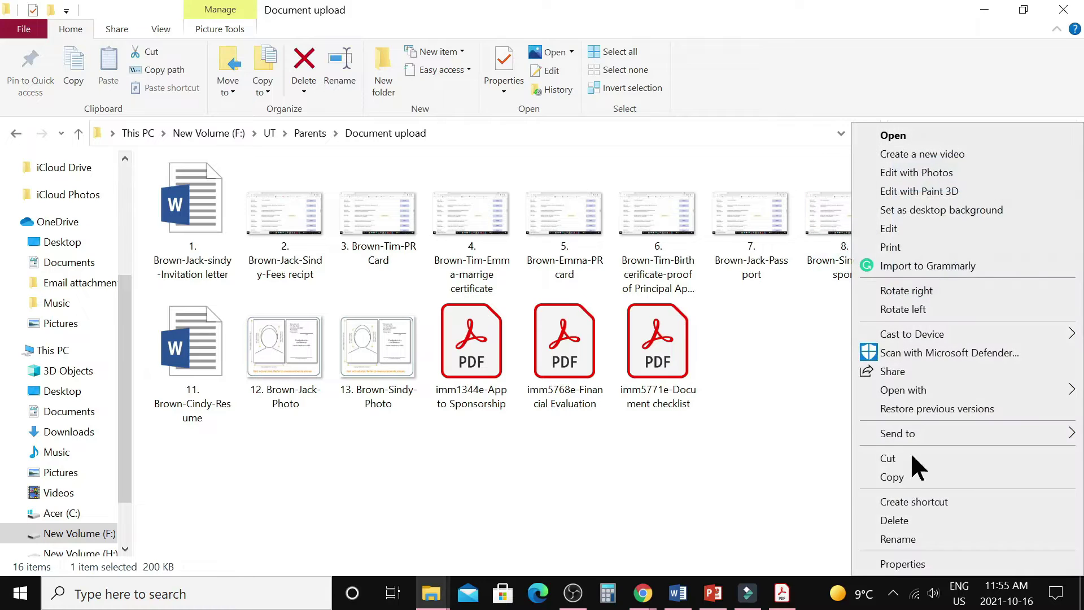
pyautogui.click(898, 539)
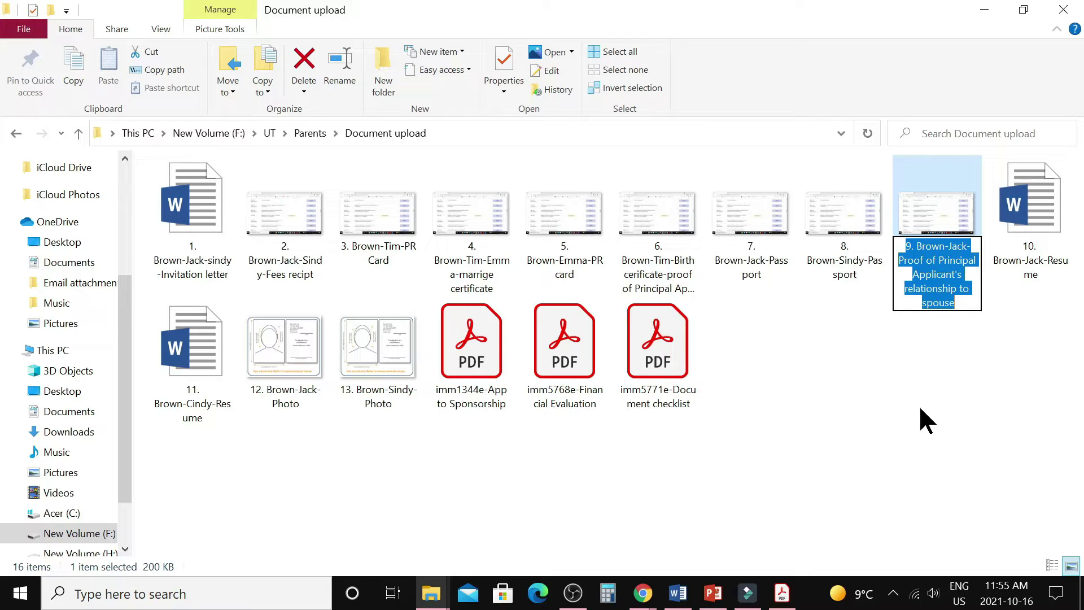
pyautogui.hotkey('alt', 'Tab')
pyautogui.scroll(-4, 664, 410)
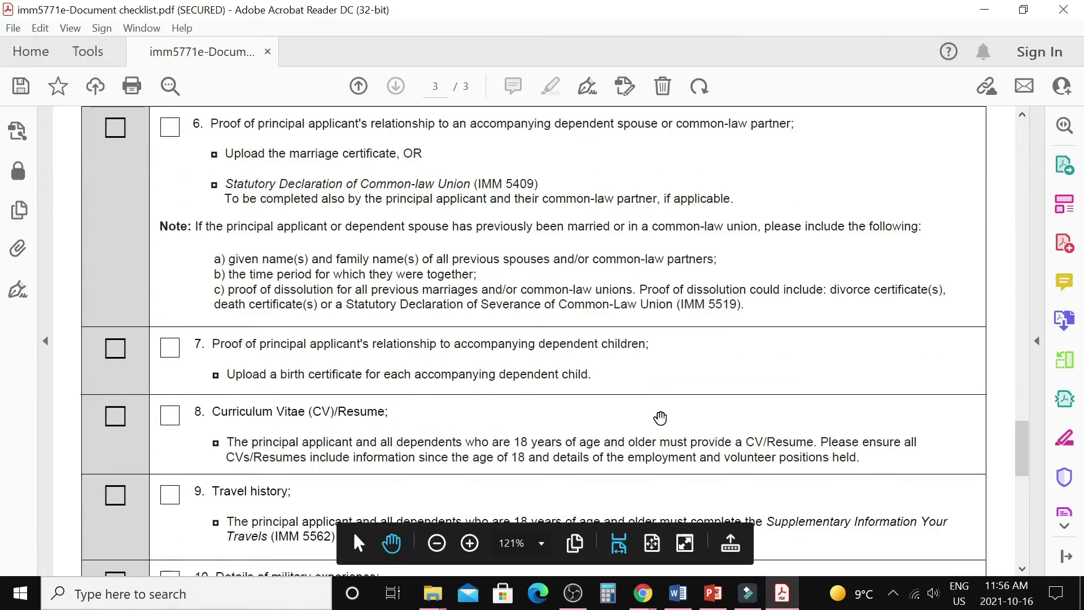
pyautogui.scroll(-6, 664, 410)
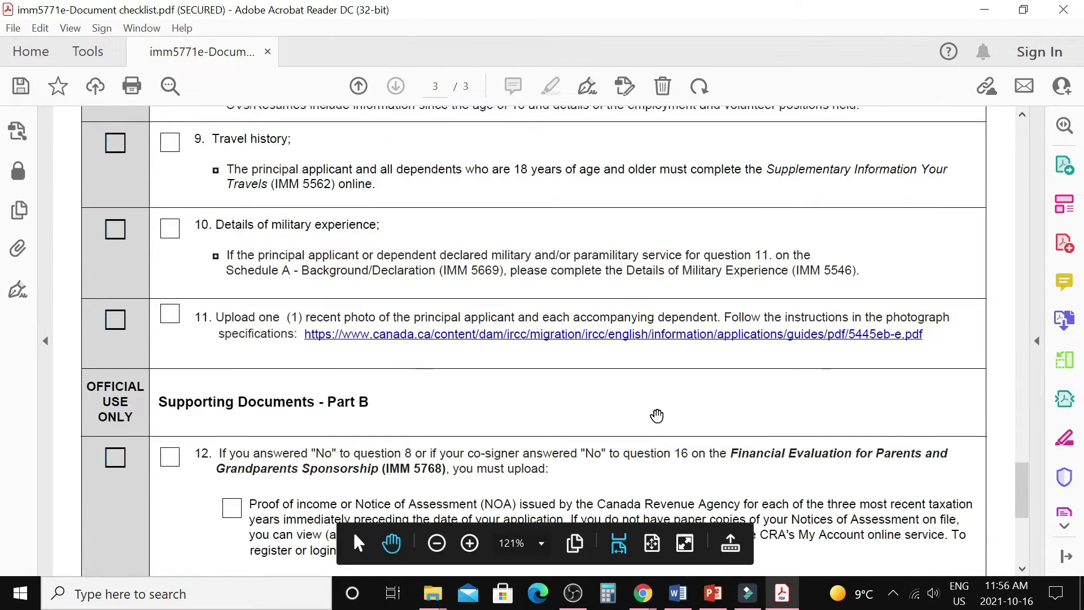
pyautogui.scroll(-1, 653, 405)
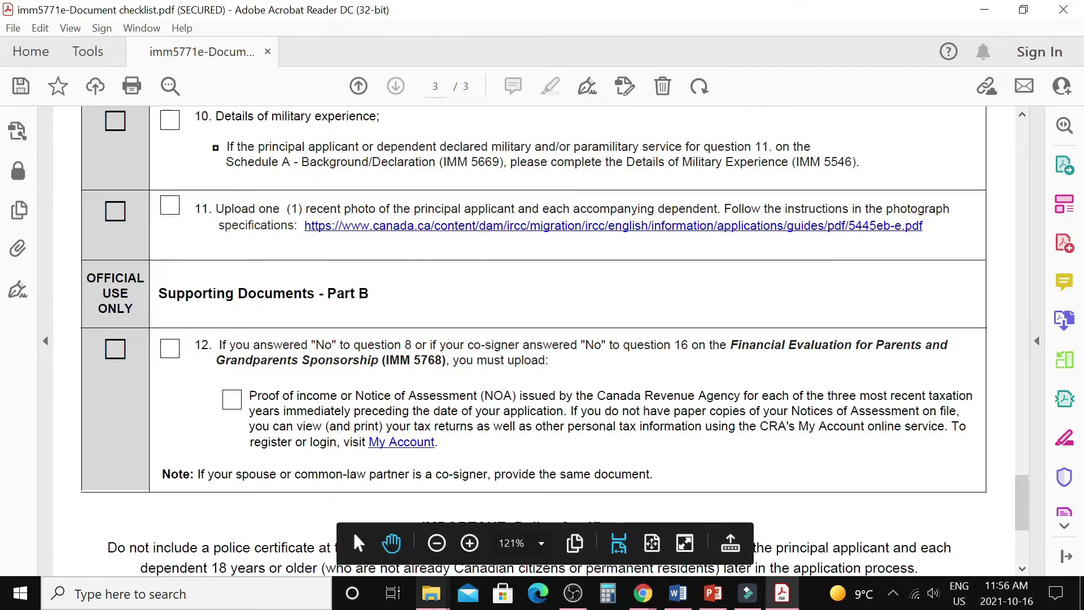
# Return to the Document upload folder window in File Explorer.
pyautogui.moveTo(432, 595)
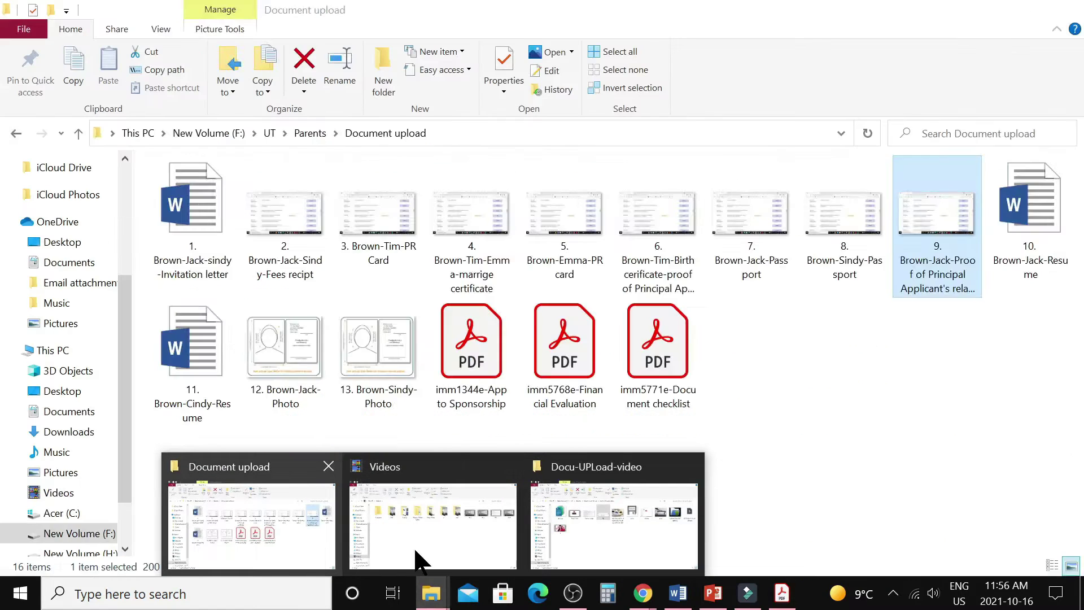
pyautogui.moveTo(528, 556)
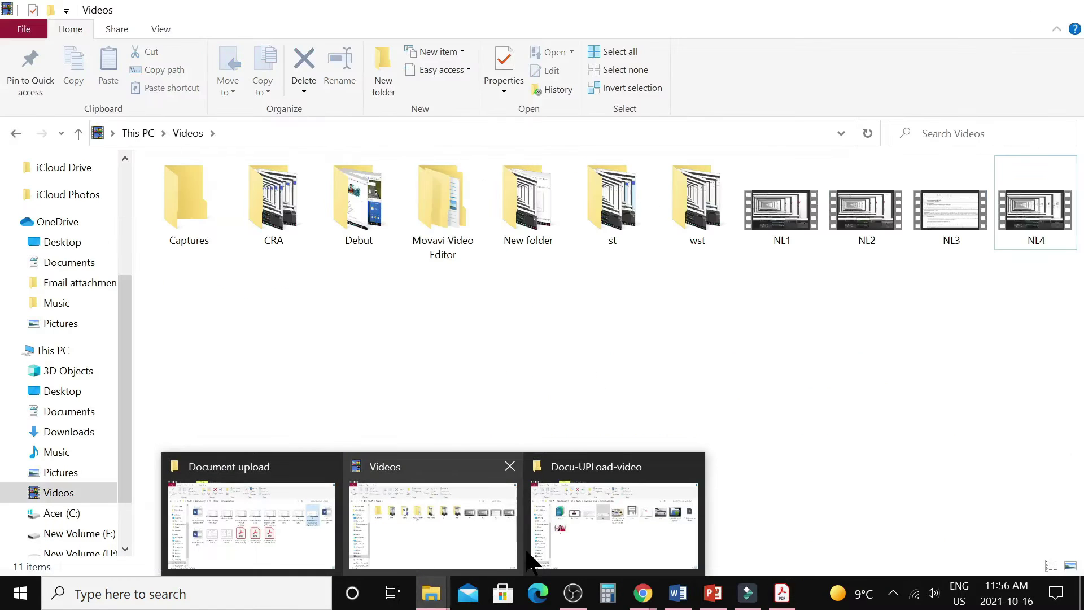
pyautogui.click(292, 540)
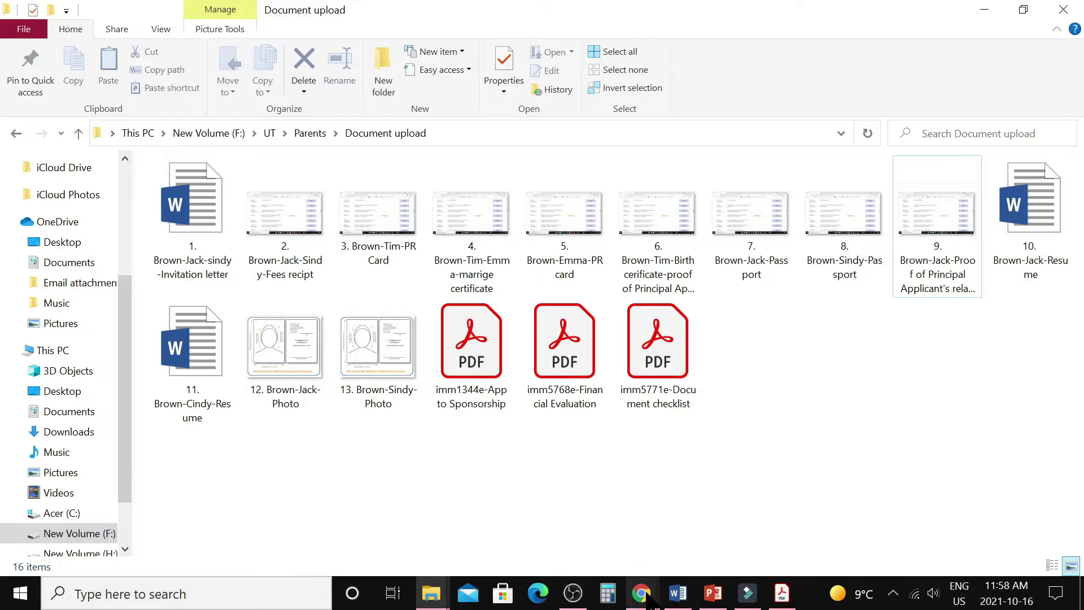
# View the application's forms table, with IMM 0008 Ready to submit, then return to the IMM 5771 checklist.
pyautogui.moveTo(643, 593)
pyautogui.click(710, 514)
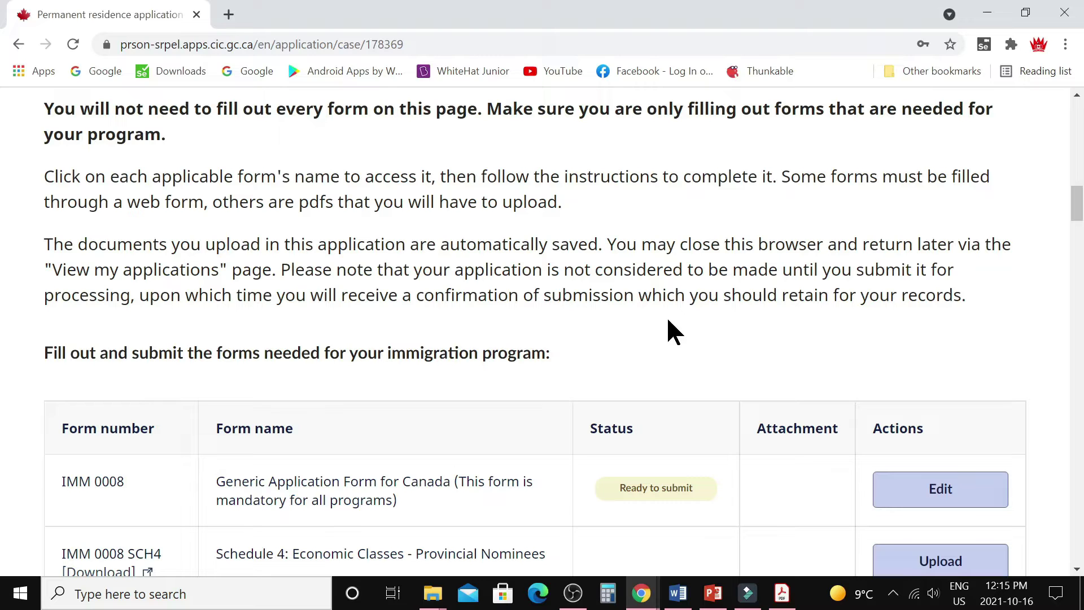
pyautogui.click(782, 592)
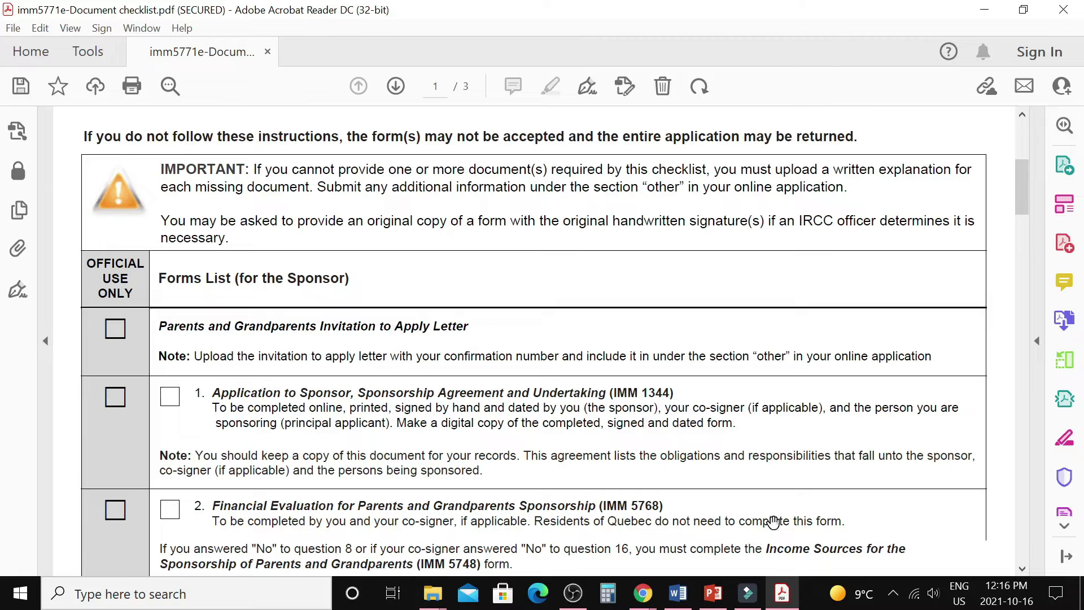
# Upload file 1, the invitation letter, as document type Other and dismiss the success banner.
pyautogui.moveTo(641, 593)
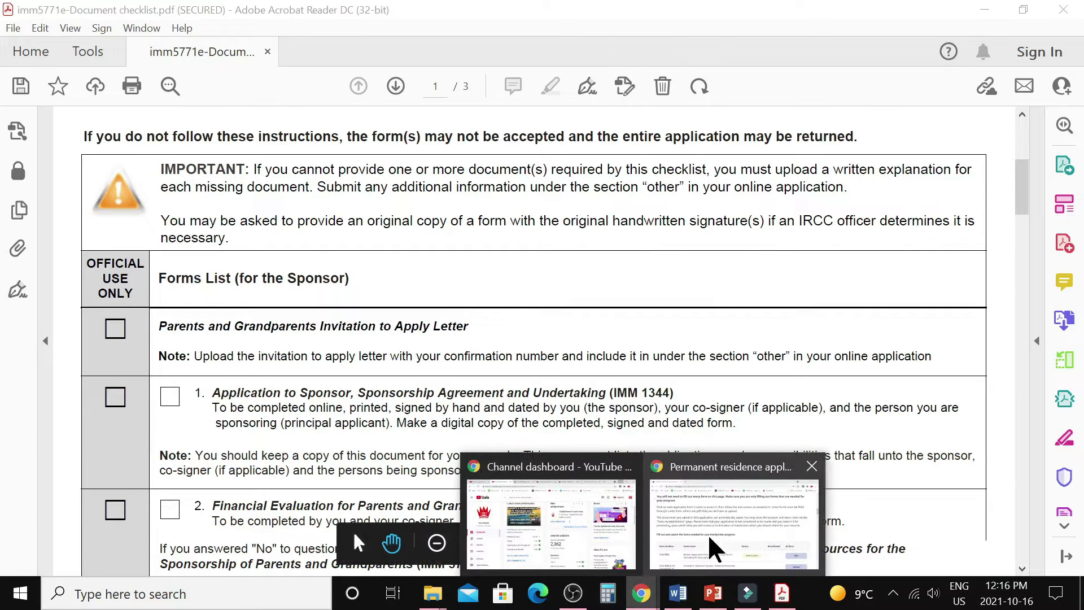
pyautogui.click(716, 545)
pyautogui.scroll(-6, 575, 383)
pyautogui.scroll(-15, 560, 376)
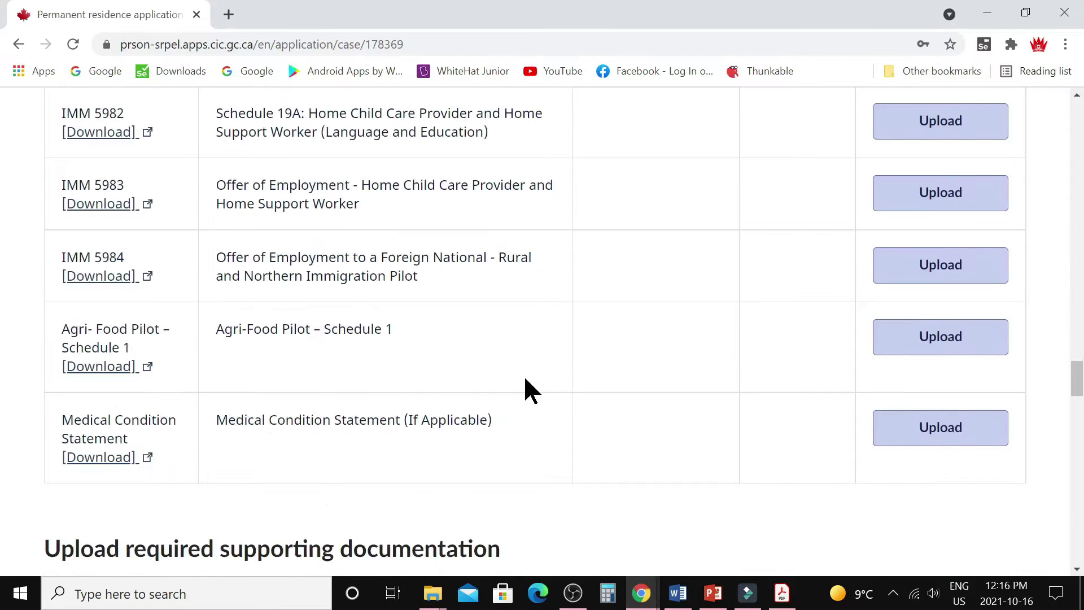
pyautogui.click(203, 184)
pyautogui.click(119, 423)
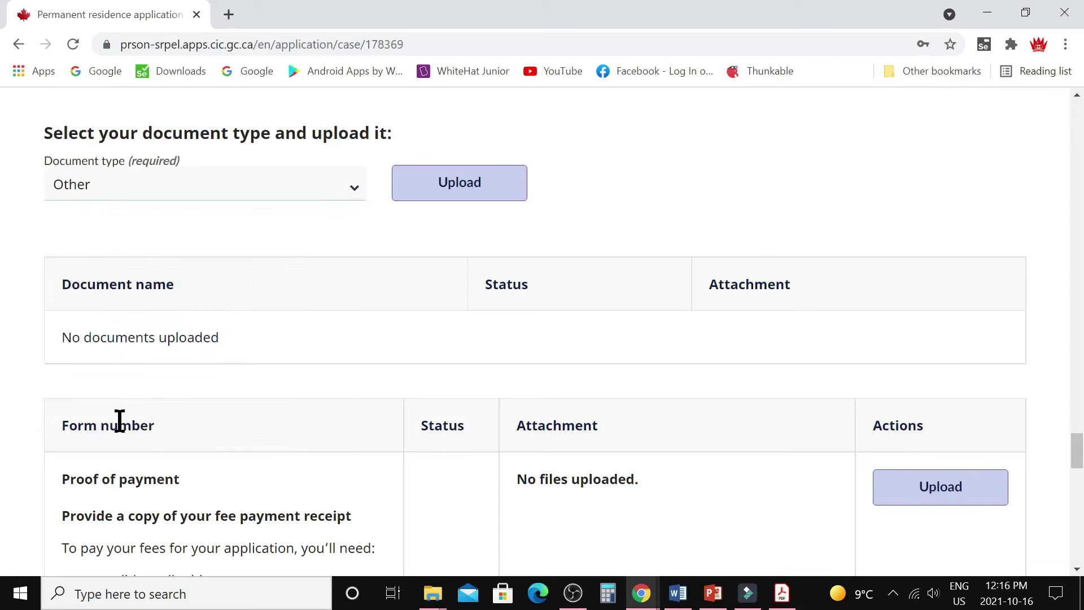
pyautogui.click(459, 192)
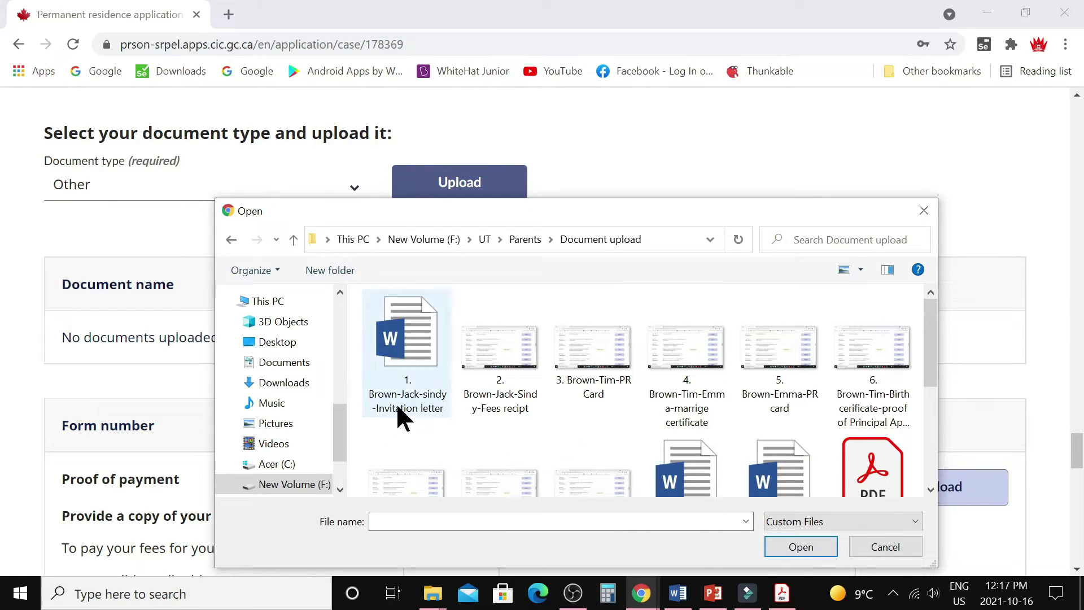
pyautogui.click(408, 353)
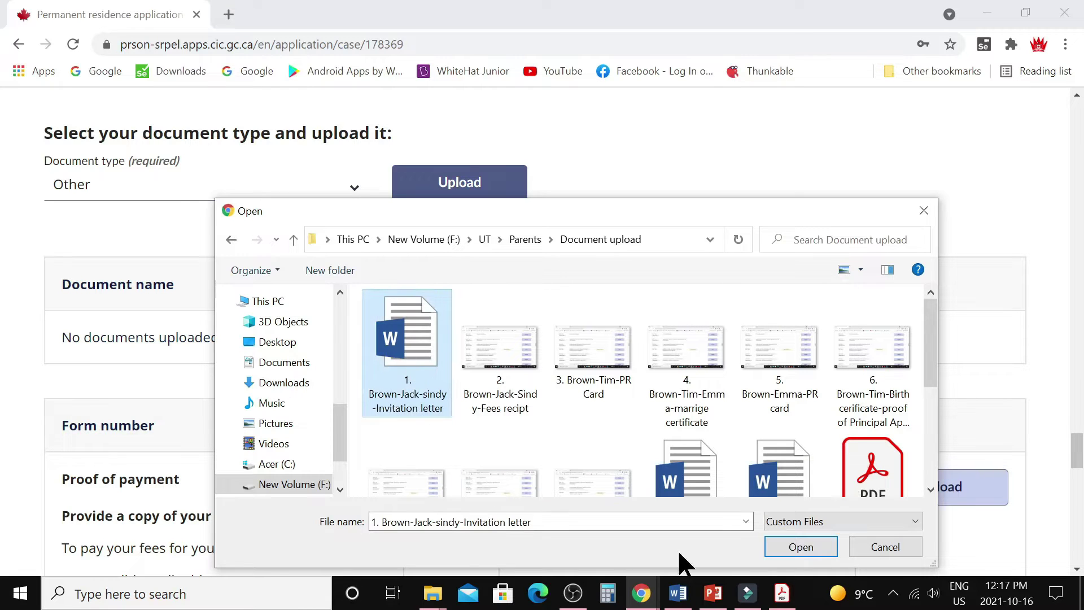
pyautogui.click(781, 541)
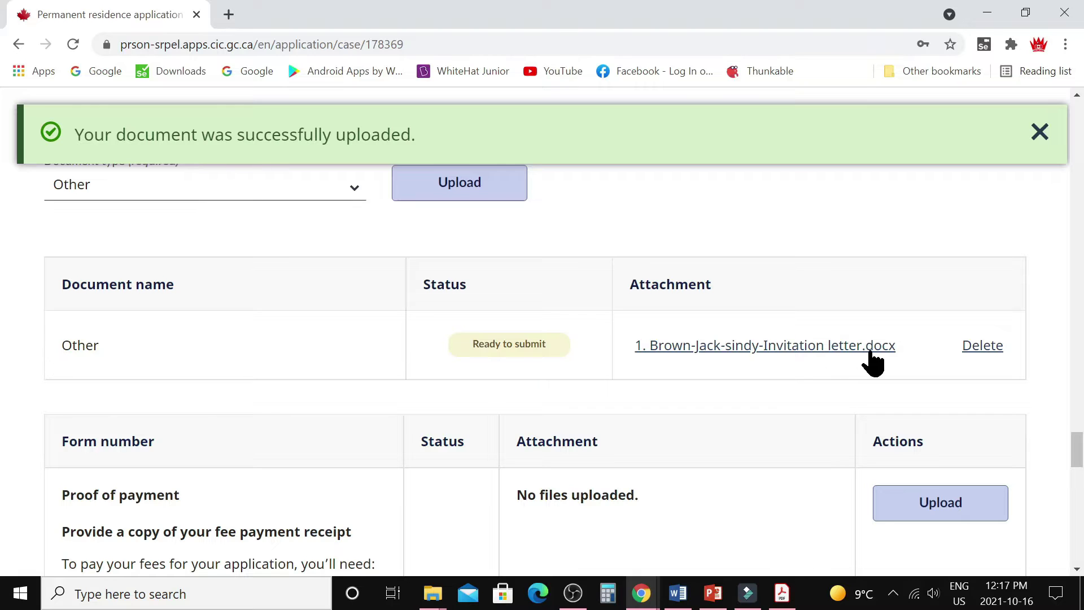
pyautogui.click(1040, 133)
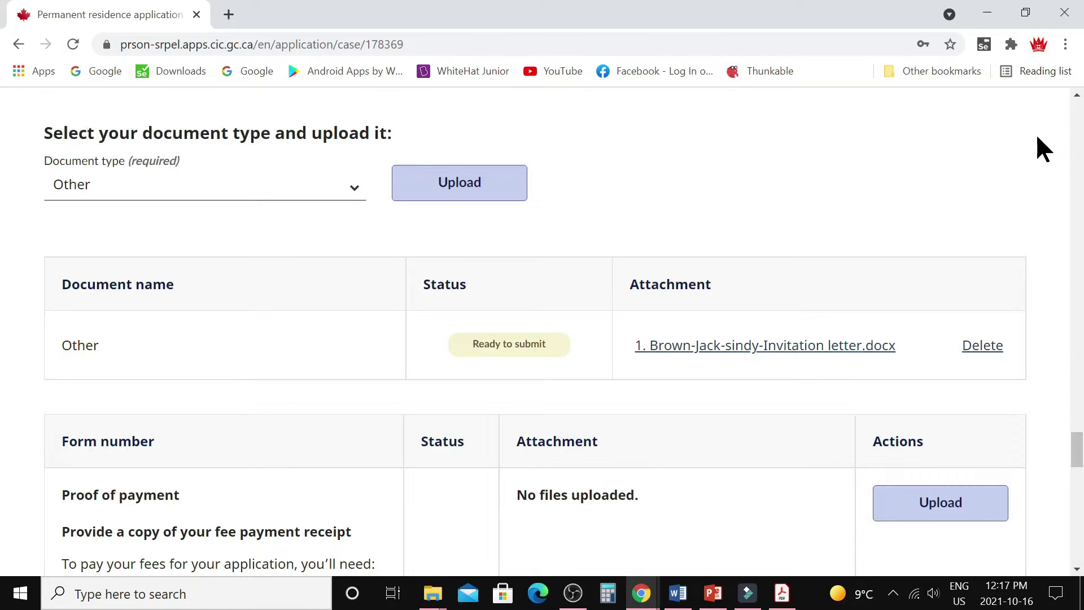
# Upload imm1344e-App to Sponsorship.pdf to the IMM 1344 form and close the success banner.
pyautogui.click(782, 593)
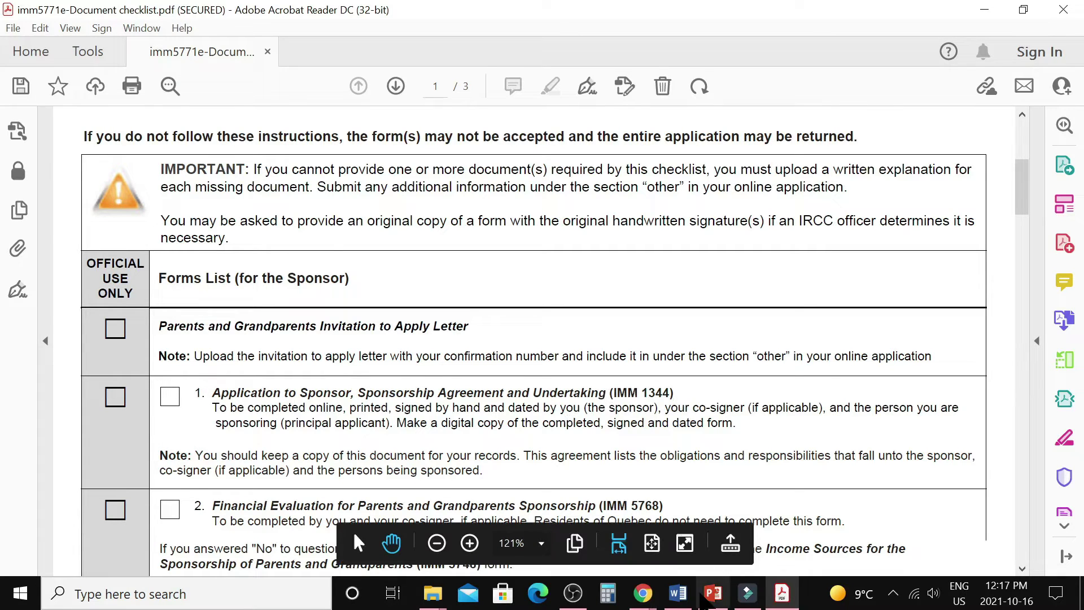
pyautogui.moveTo(642, 593)
pyautogui.click(729, 538)
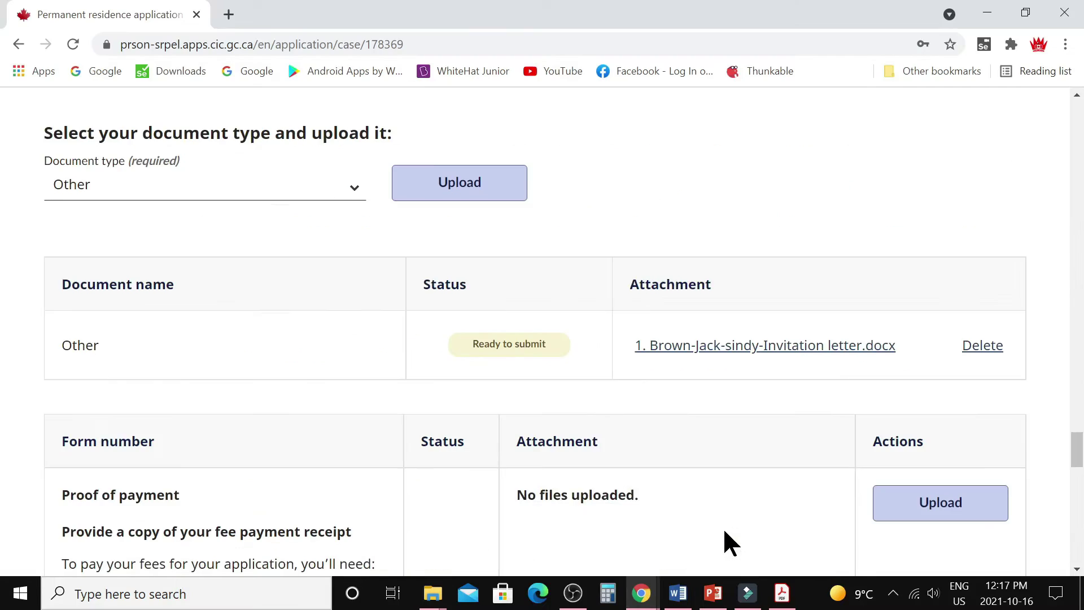
pyautogui.scroll(20, 604, 401)
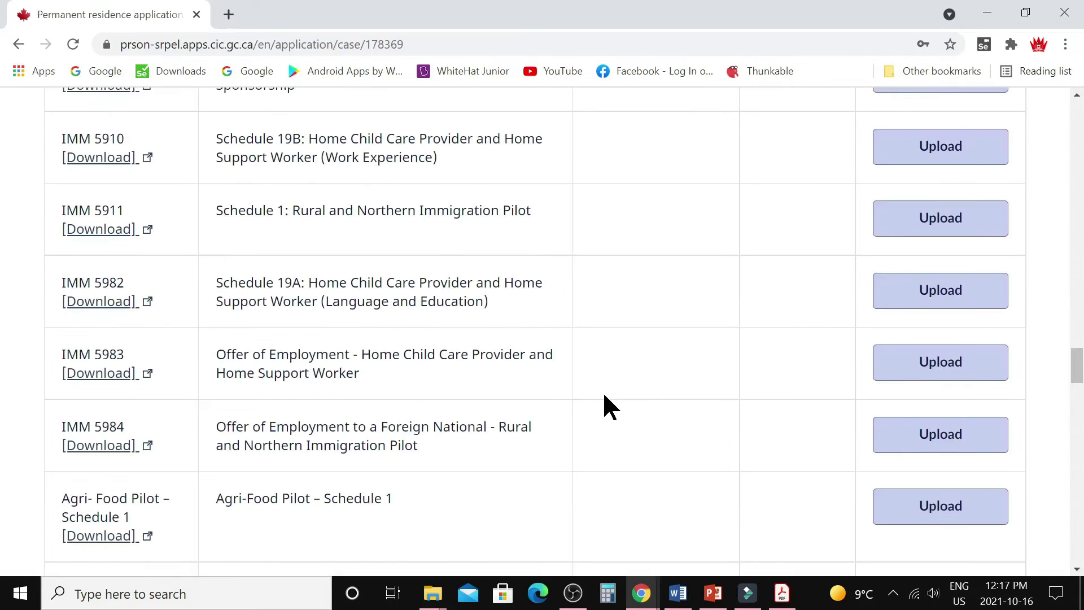
pyautogui.scroll(18, 604, 396)
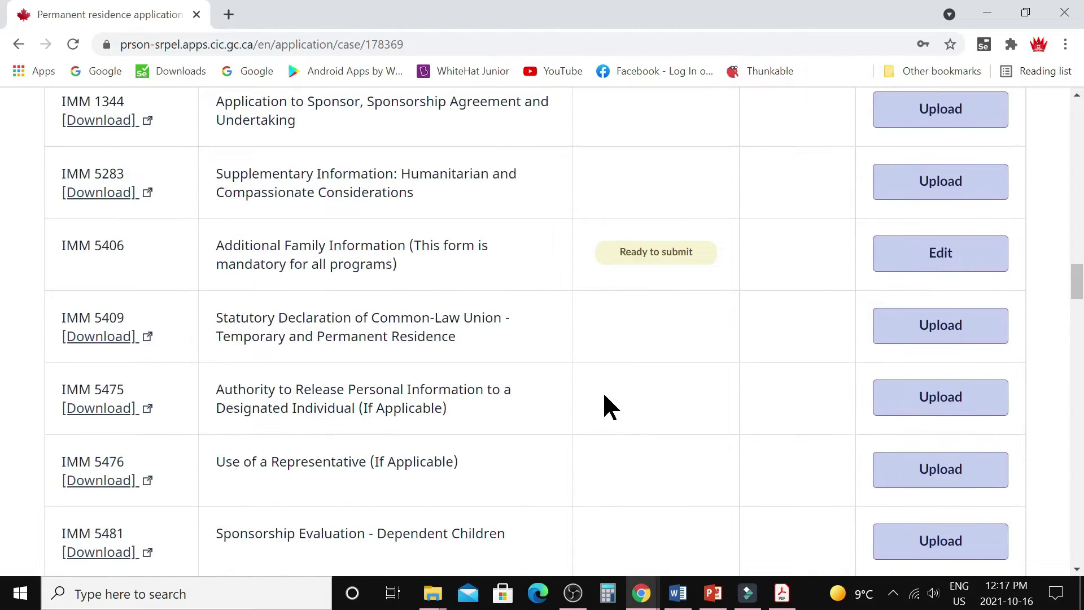
pyautogui.scroll(10, 605, 402)
pyautogui.scroll(10, 602, 390)
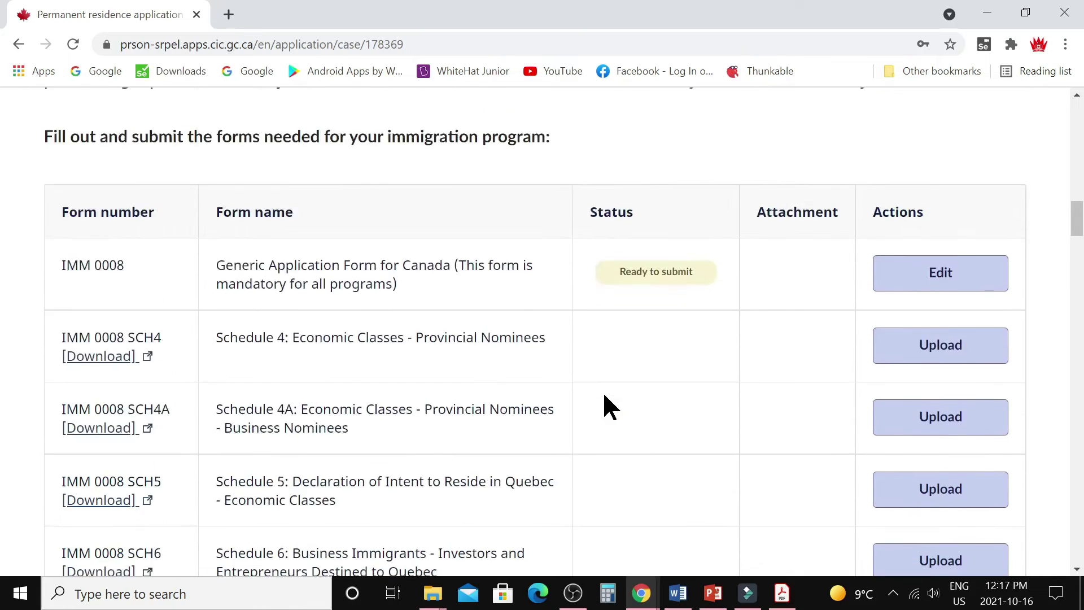
pyautogui.scroll(-18, 66, 290)
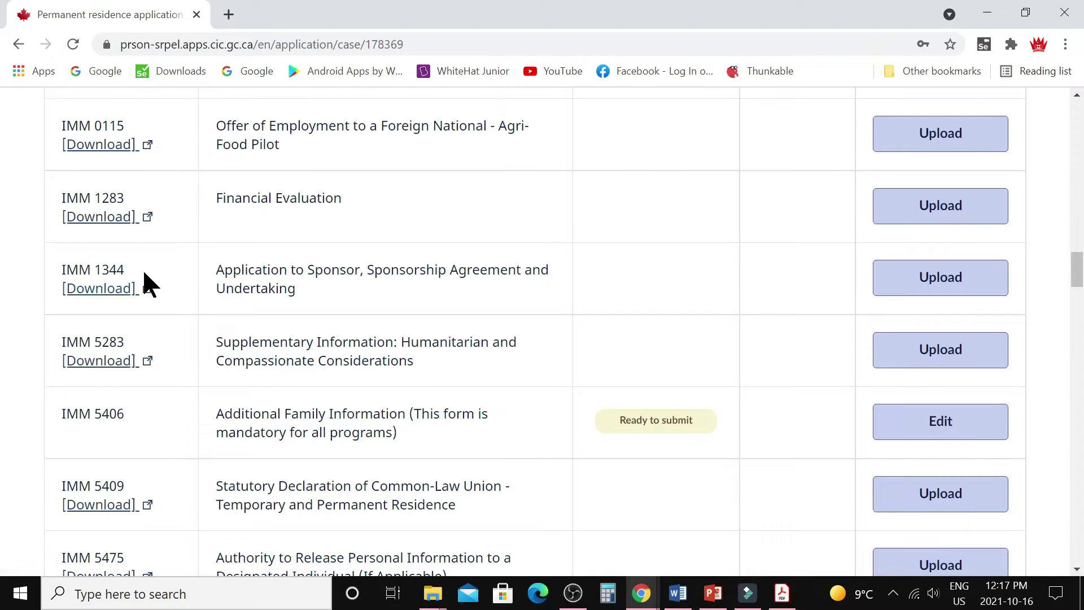
pyautogui.click(938, 278)
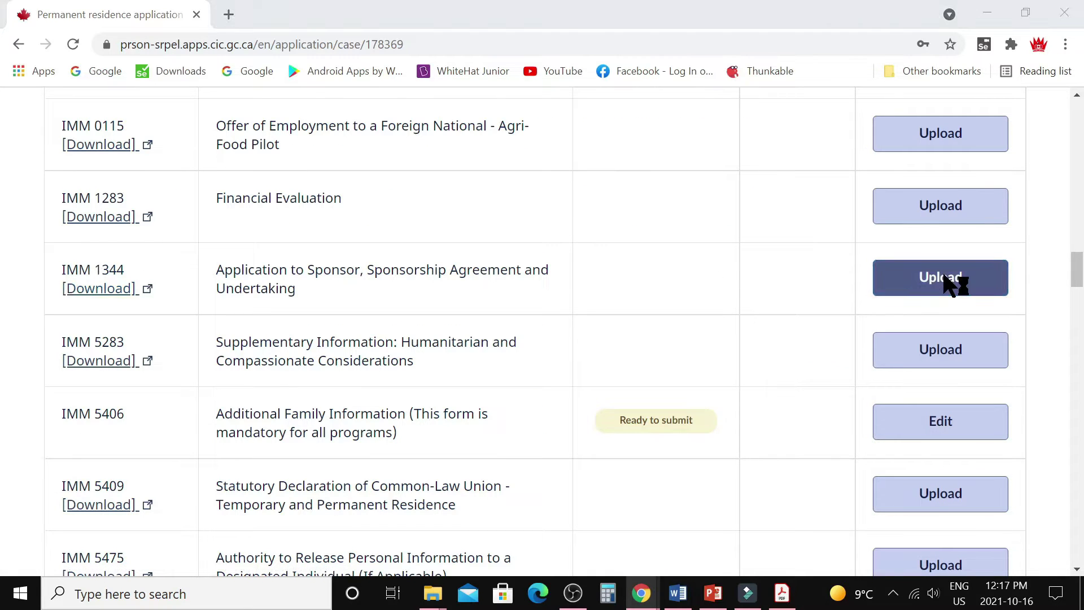
pyautogui.click(409, 353)
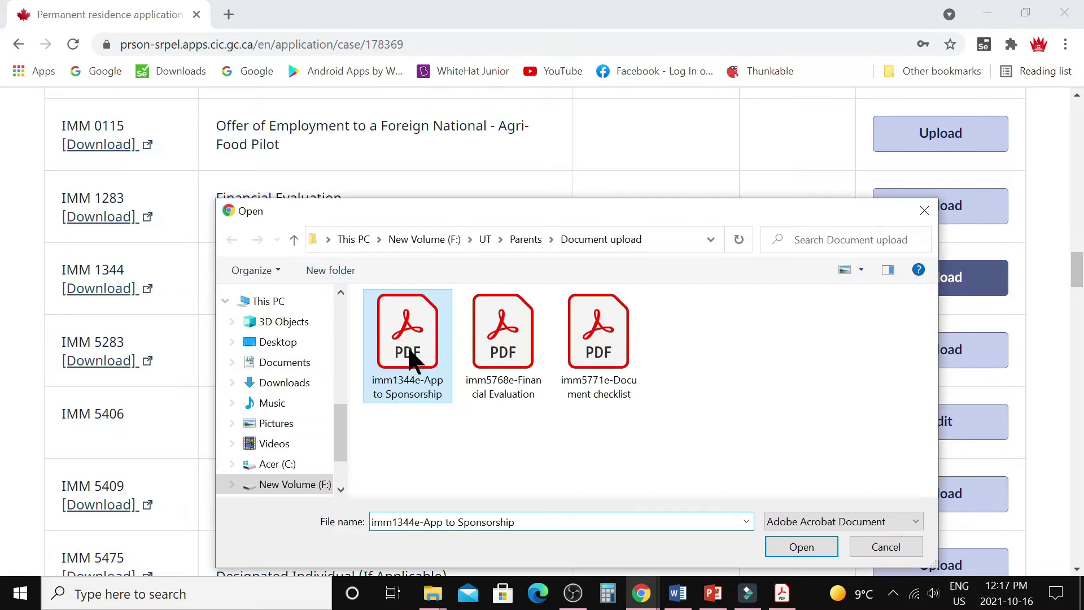
pyautogui.click(800, 546)
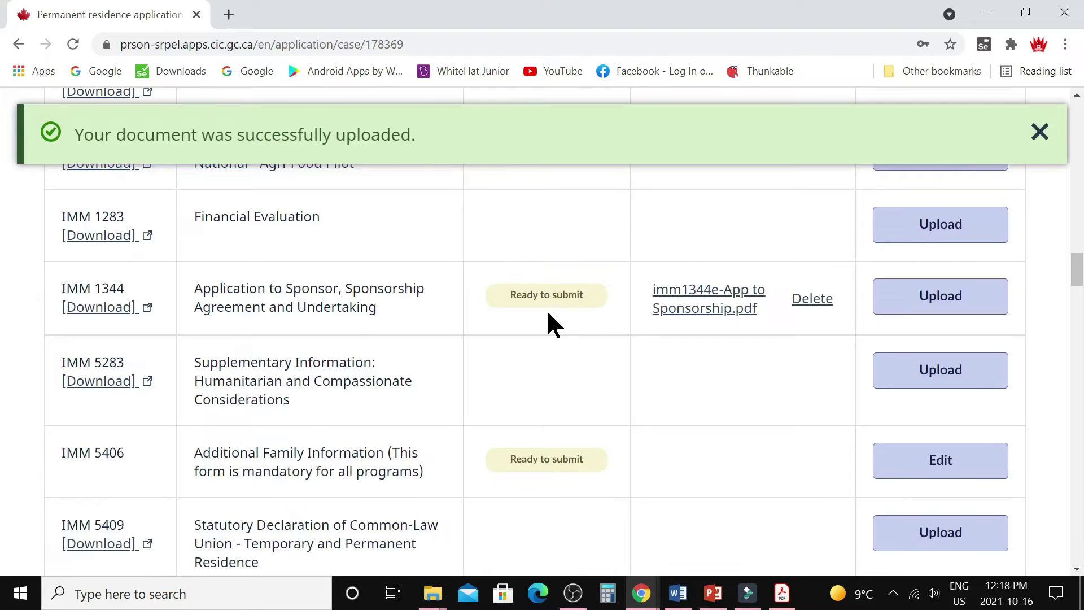
pyautogui.click(1039, 132)
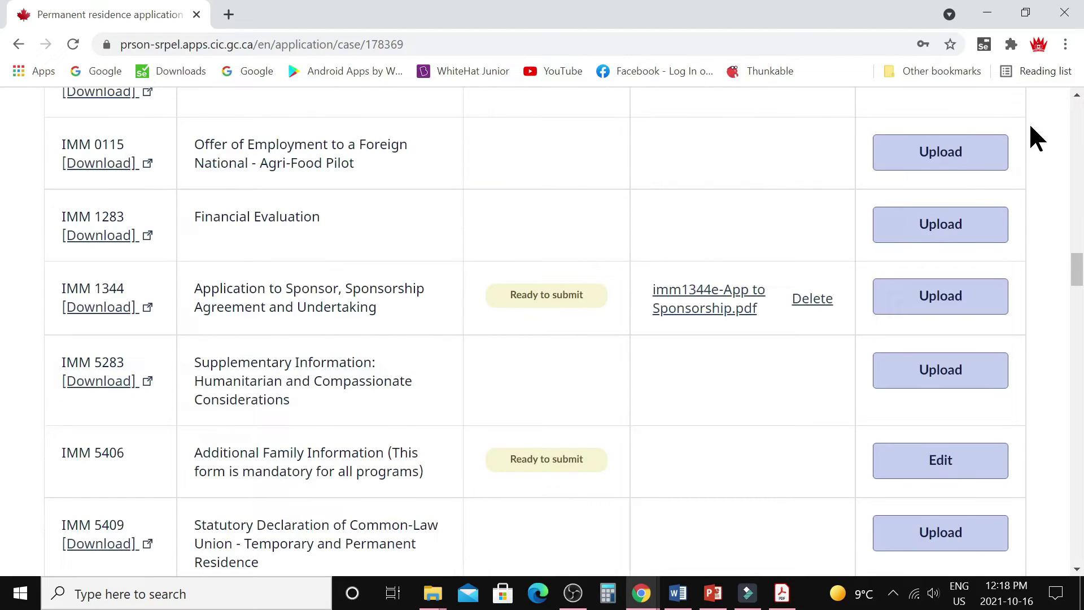
pyautogui.click(780, 593)
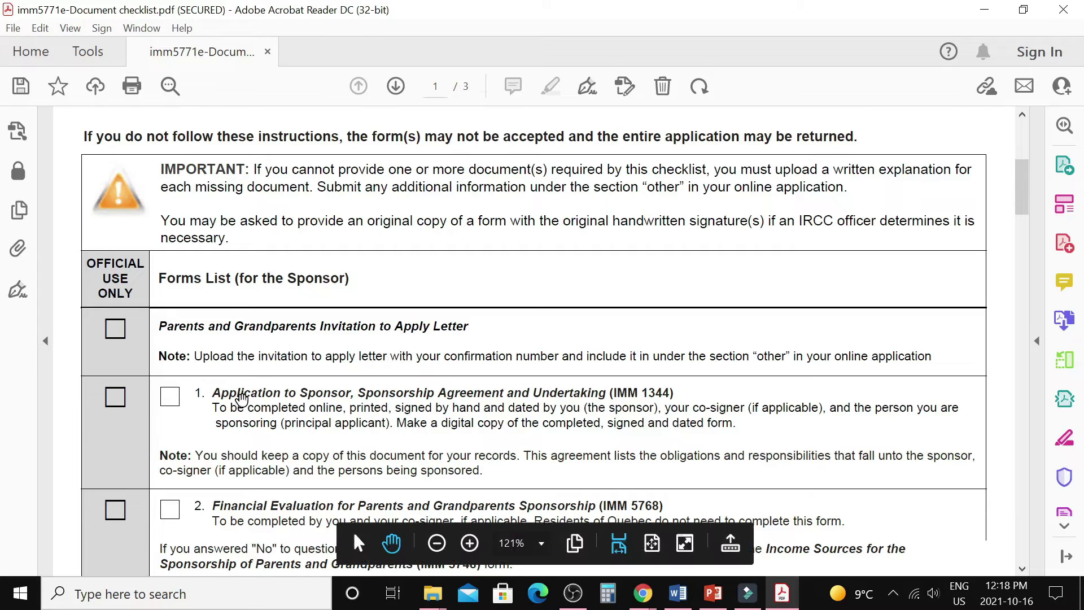
# Tick items 1 (IMM 1344) and 2 (IMM 5768) on the sponsor forms list.
pyautogui.click(170, 396)
pyautogui.scroll(-3, 251, 399)
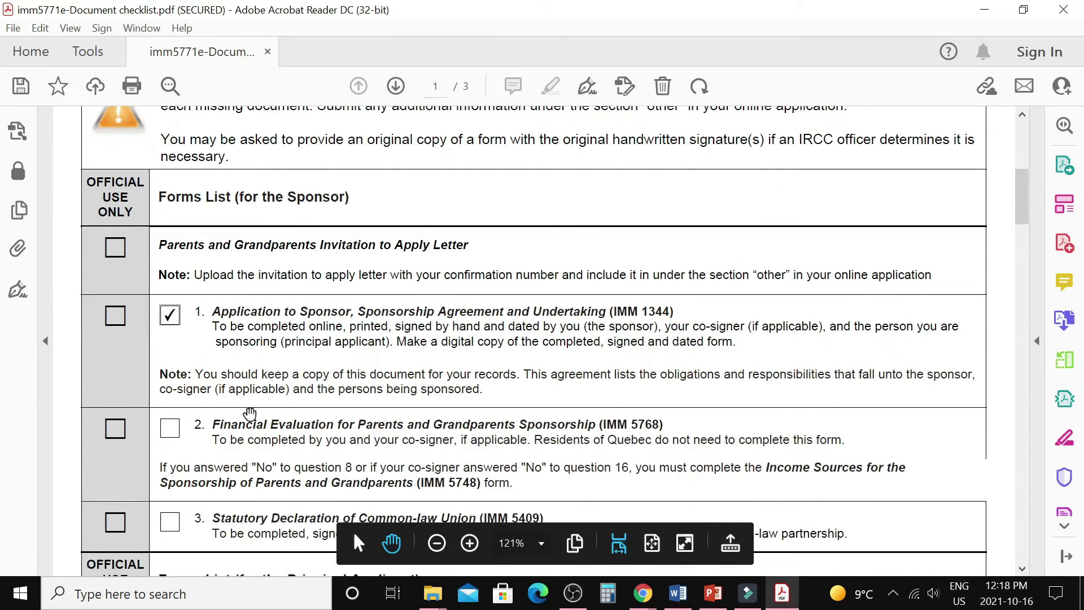
pyautogui.click(172, 432)
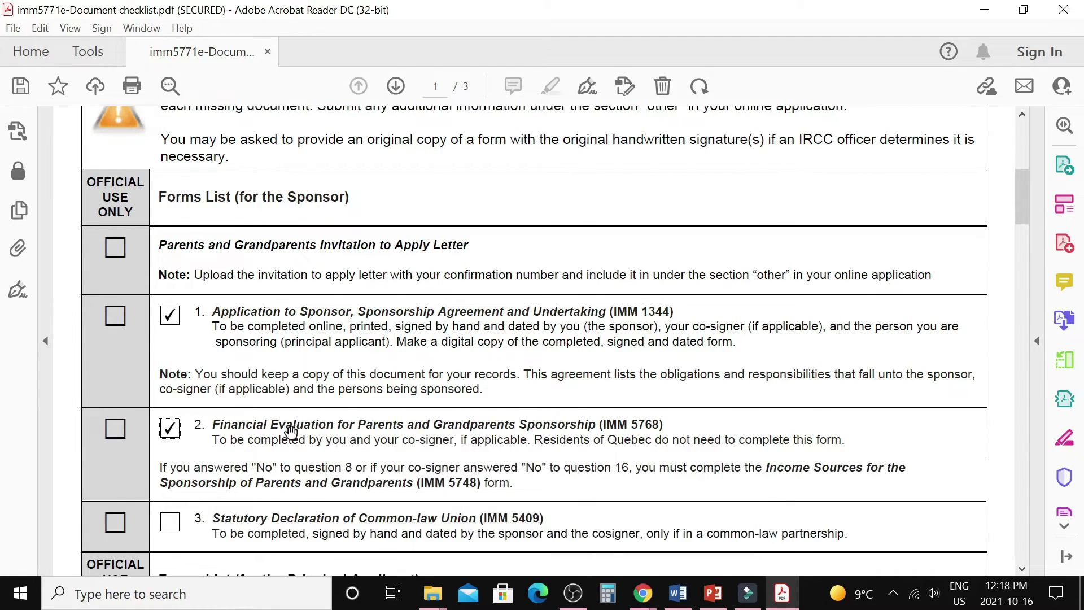
pyautogui.scroll(-3, 290, 432)
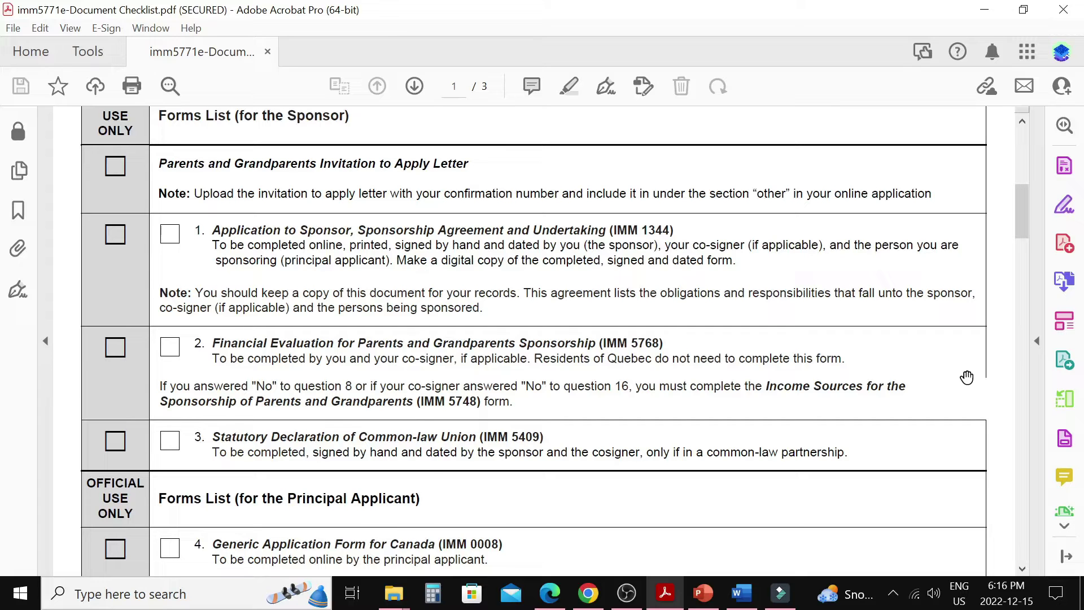
# Look over the Document upload folder, then return to the application's forms page.
pyautogui.hotkey('alt', 'Tab')
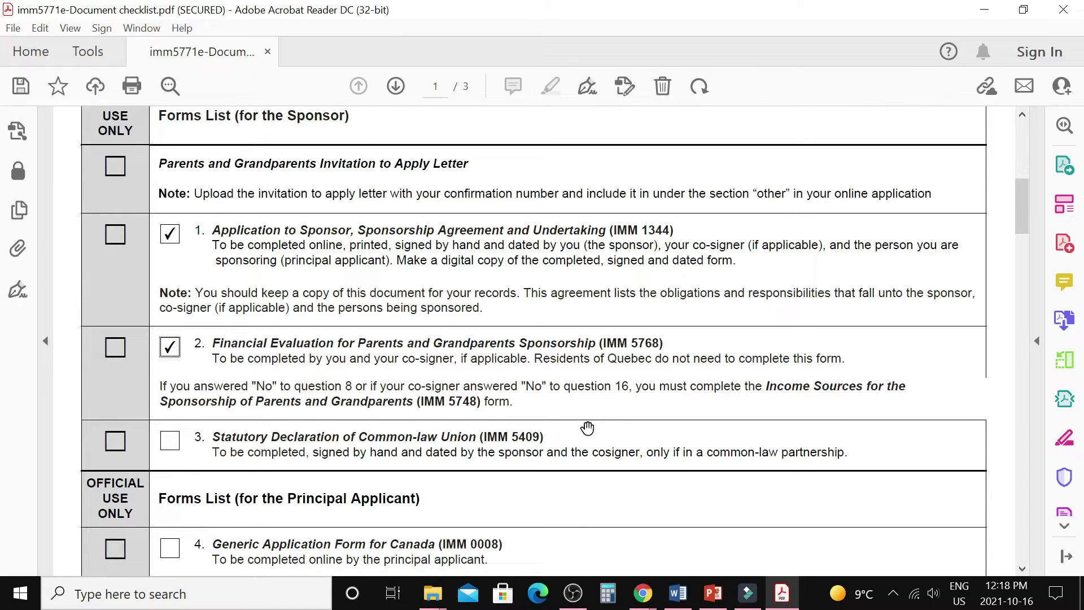
pyautogui.scroll(-5, 442, 458)
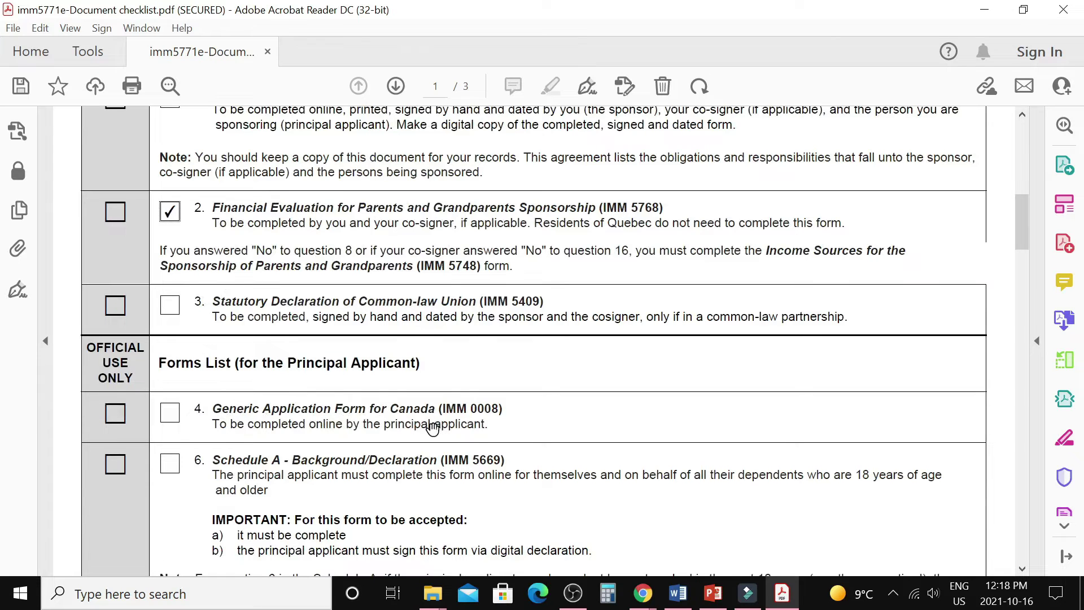
pyautogui.moveTo(639, 598)
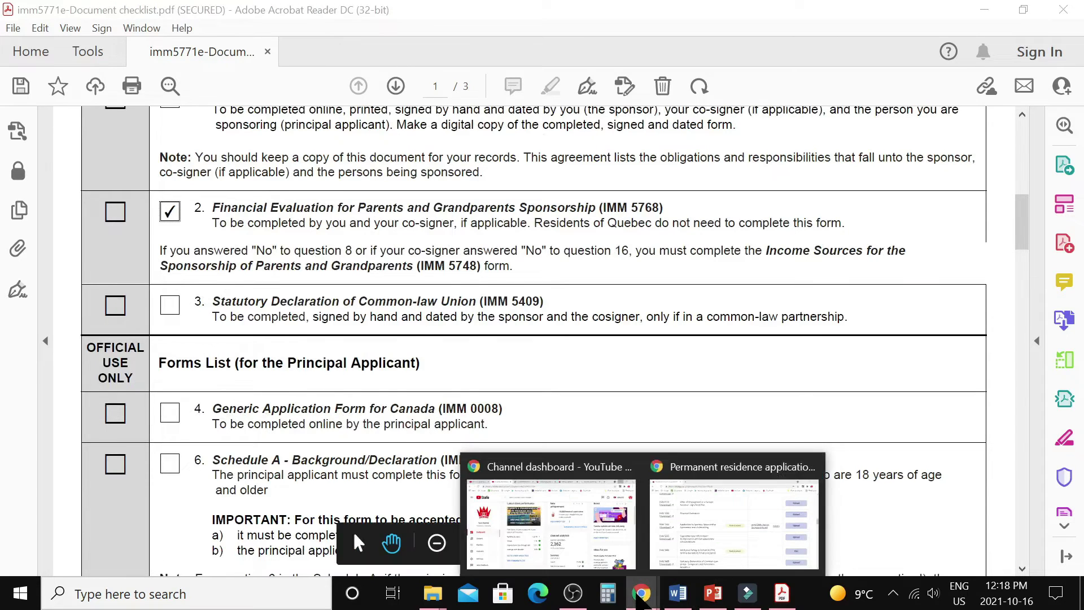
pyautogui.click(709, 545)
# Tick checklist items 4 (IMM 0008), 6 (IMM 5669), 7 (IMM 5406) and 8 (IMM 5476).
pyautogui.scroll(9, 567, 396)
pyautogui.scroll(10, 564, 355)
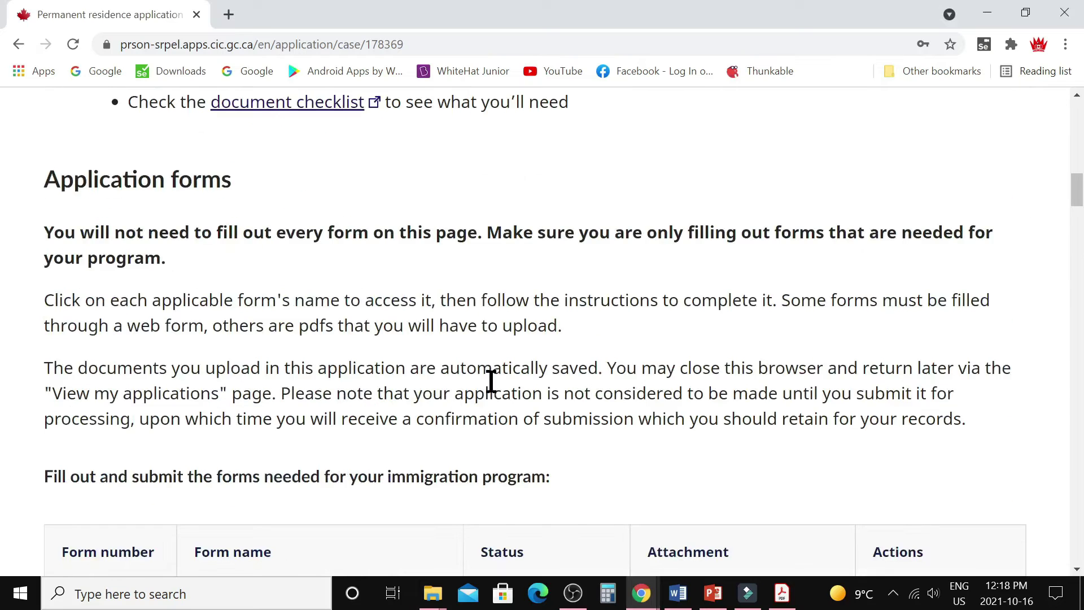
pyautogui.scroll(-5, 494, 375)
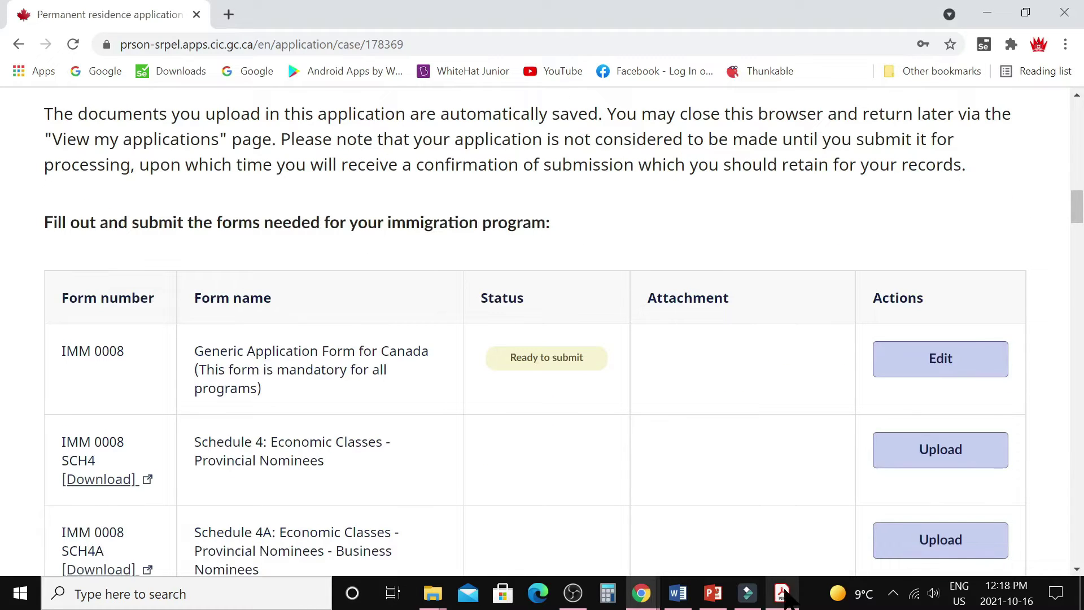
pyautogui.click(783, 593)
pyautogui.click(169, 424)
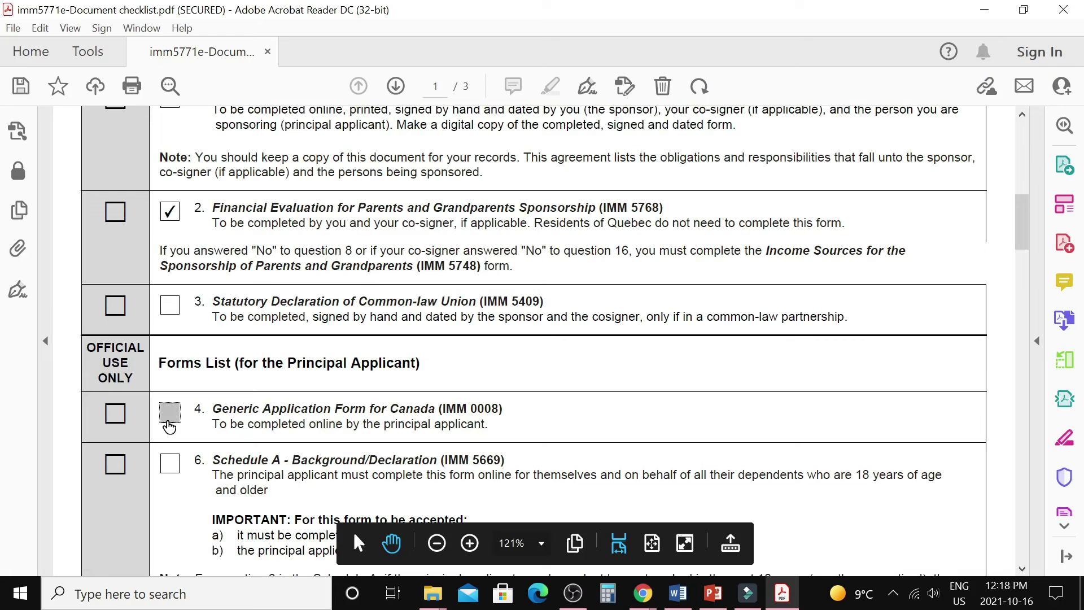
pyautogui.scroll(-1, 169, 424)
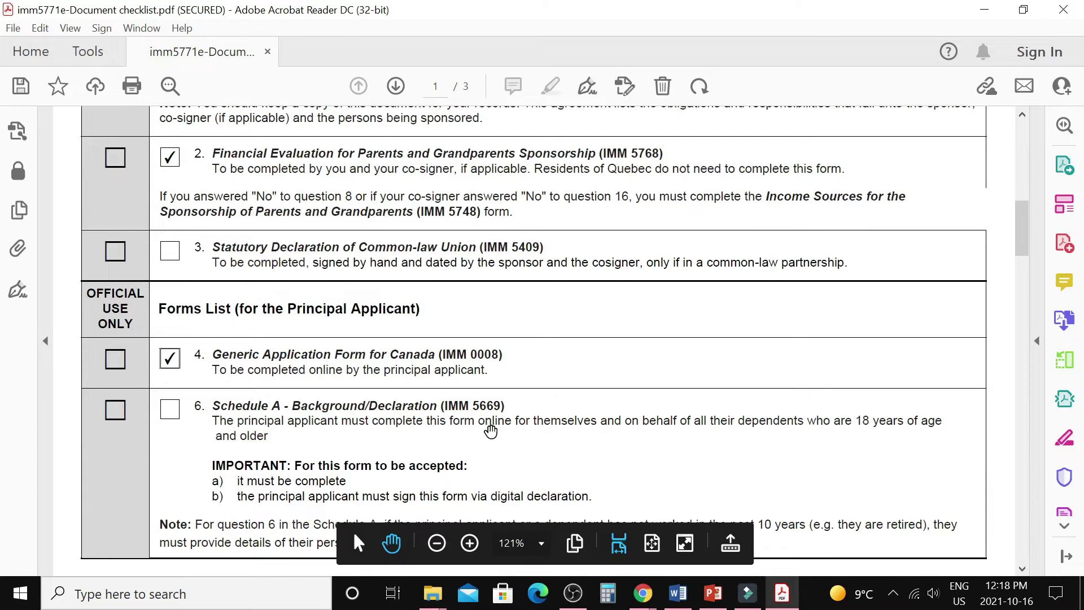
pyautogui.click(170, 410)
pyautogui.scroll(-2, 173, 415)
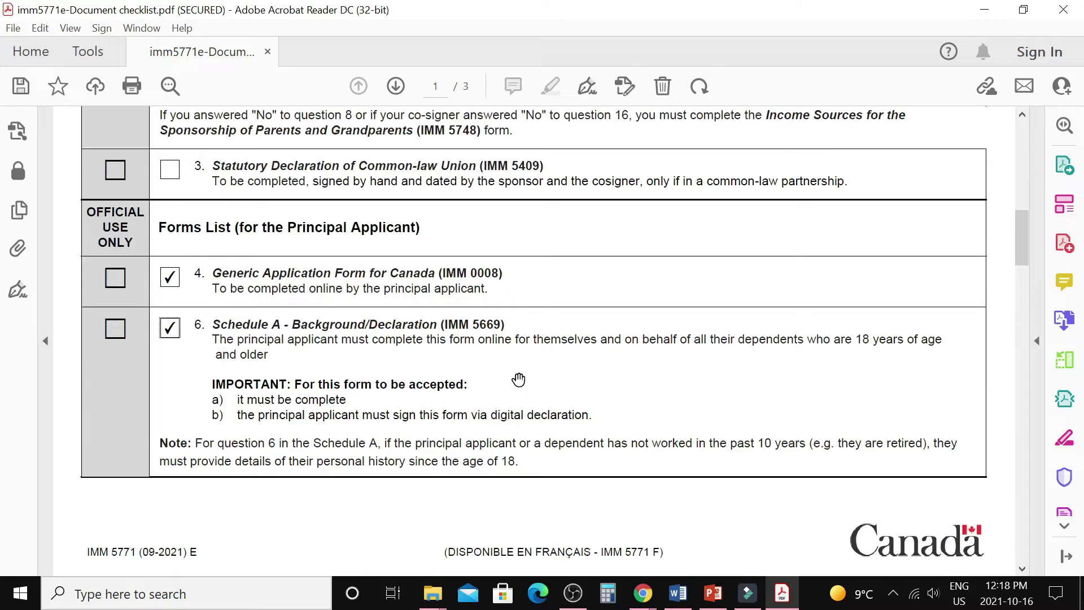
pyautogui.scroll(-1, 519, 378)
pyautogui.scroll(-4, 518, 378)
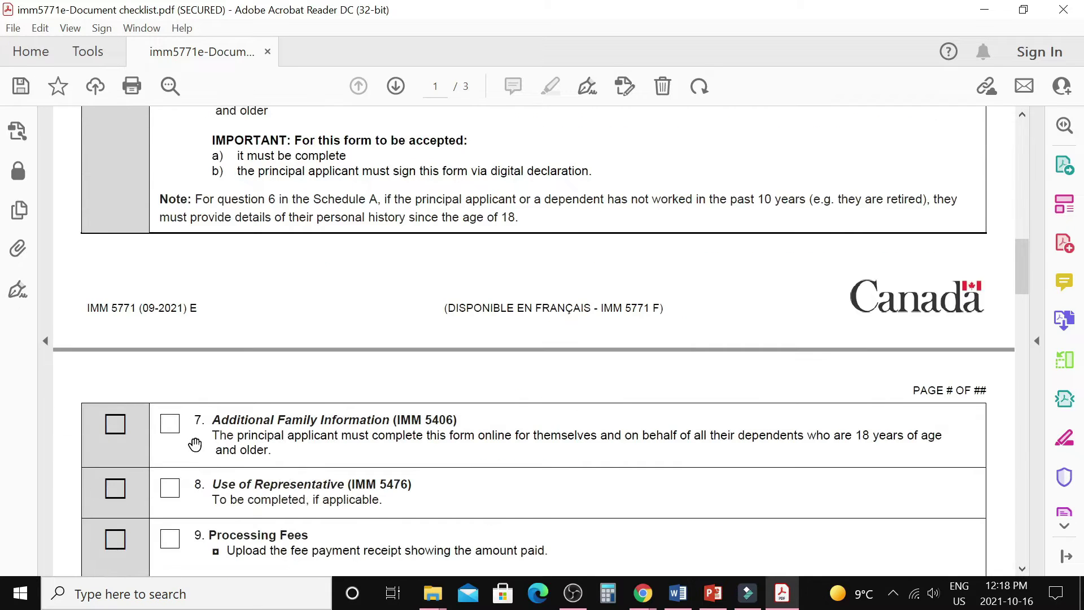
pyautogui.click(171, 431)
pyautogui.scroll(-2, 326, 420)
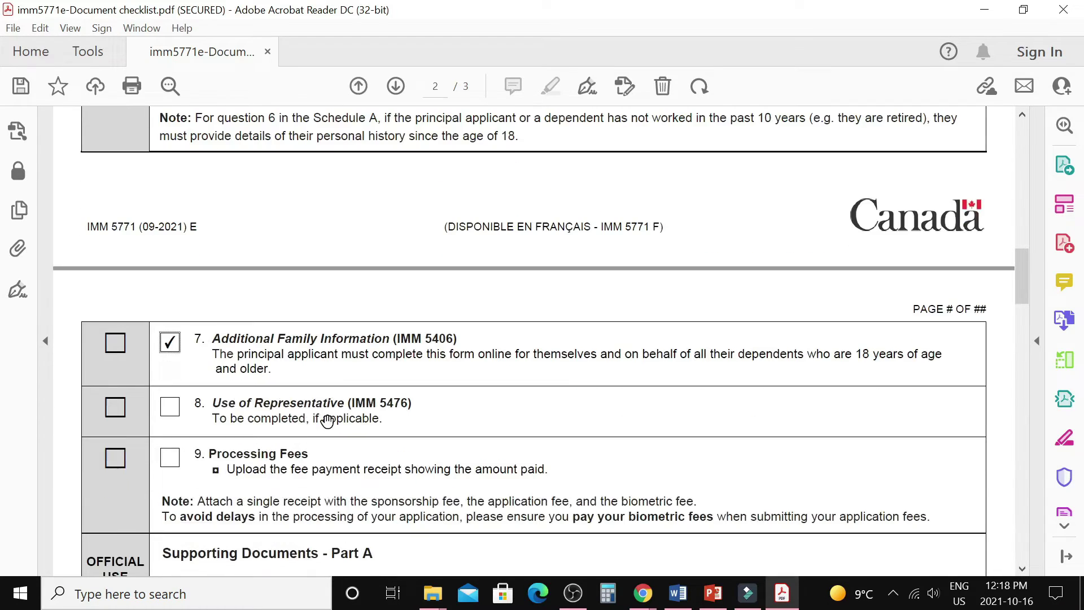
pyautogui.click(169, 414)
pyautogui.scroll(-1, 579, 418)
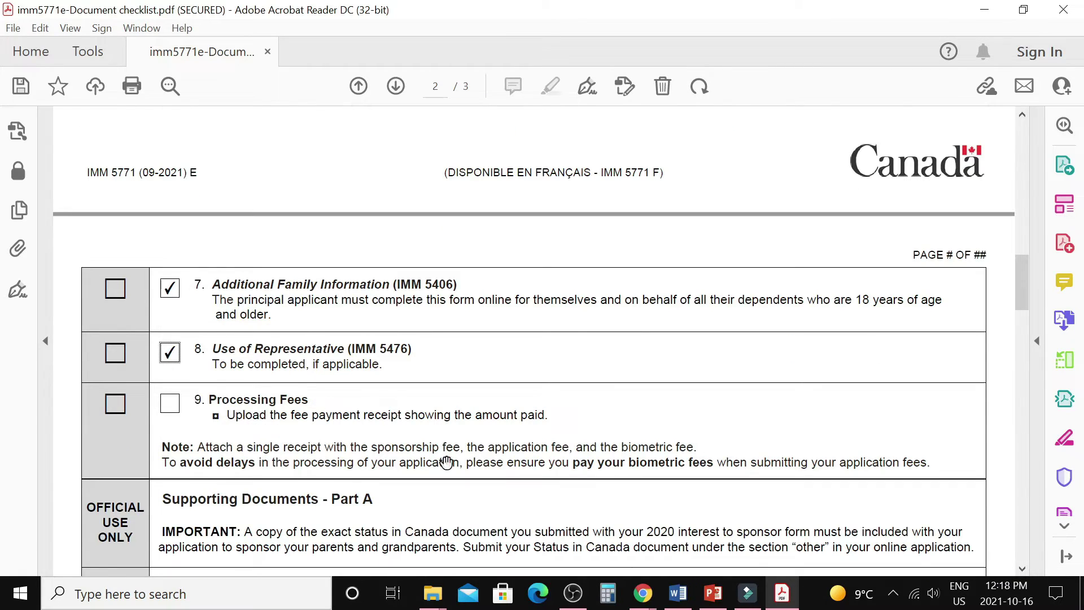
# Upload the fees receipt JPG as Proof of payment and dismiss the success banner.
pyautogui.moveTo(644, 593)
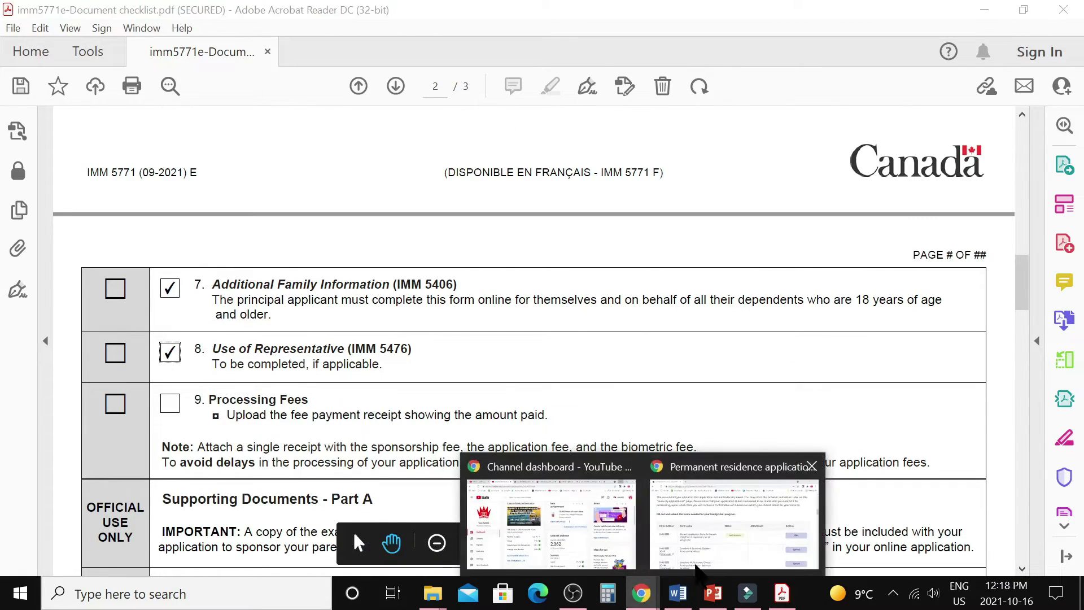
pyautogui.click(715, 537)
pyautogui.scroll(-20, 650, 395)
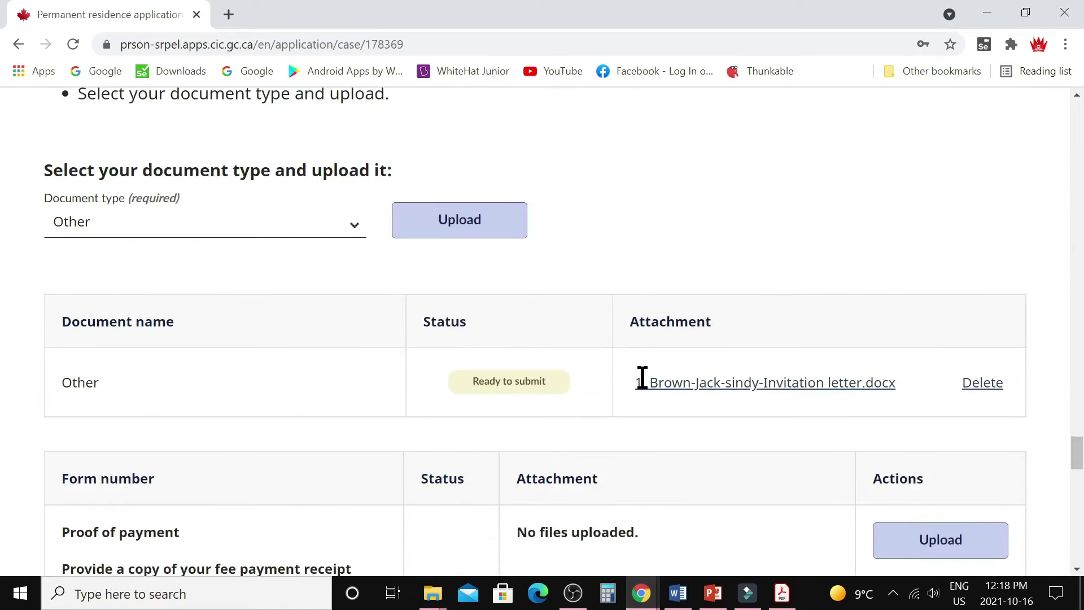
pyautogui.scroll(-4, 643, 388)
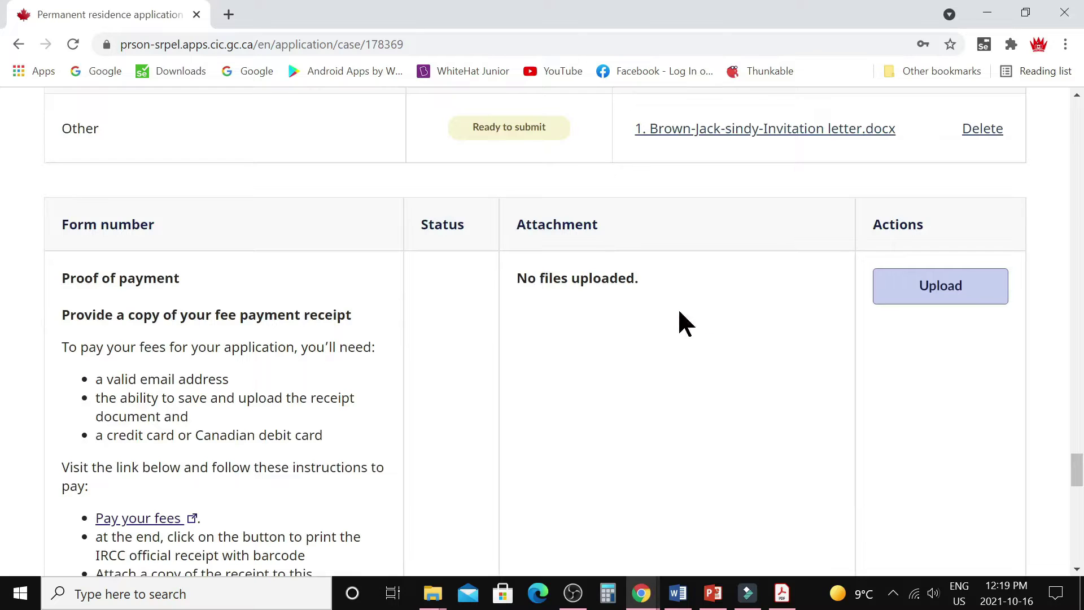
pyautogui.click(945, 299)
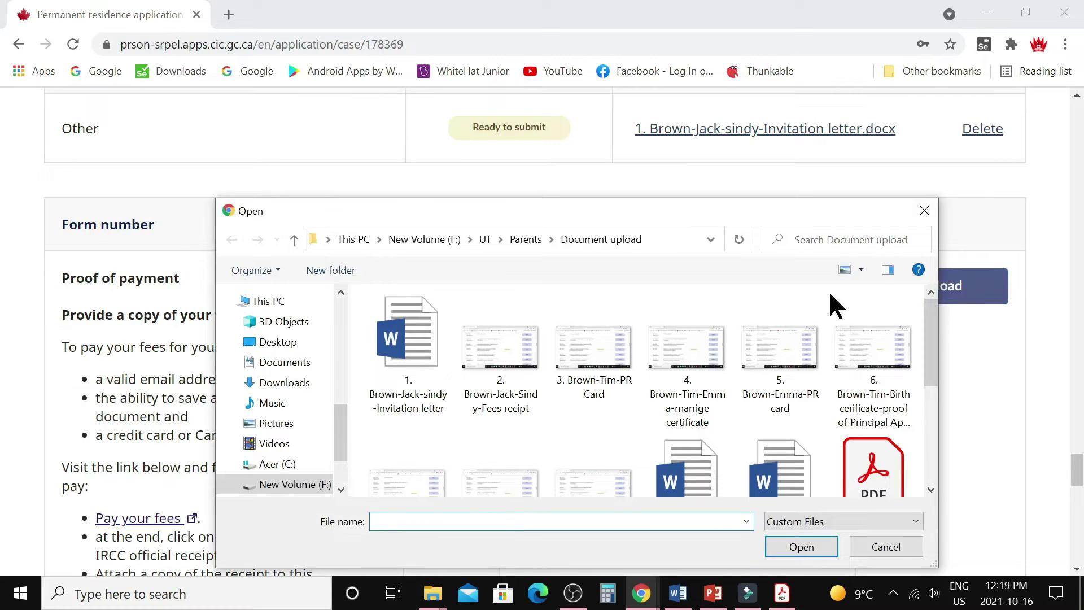
pyautogui.click(511, 361)
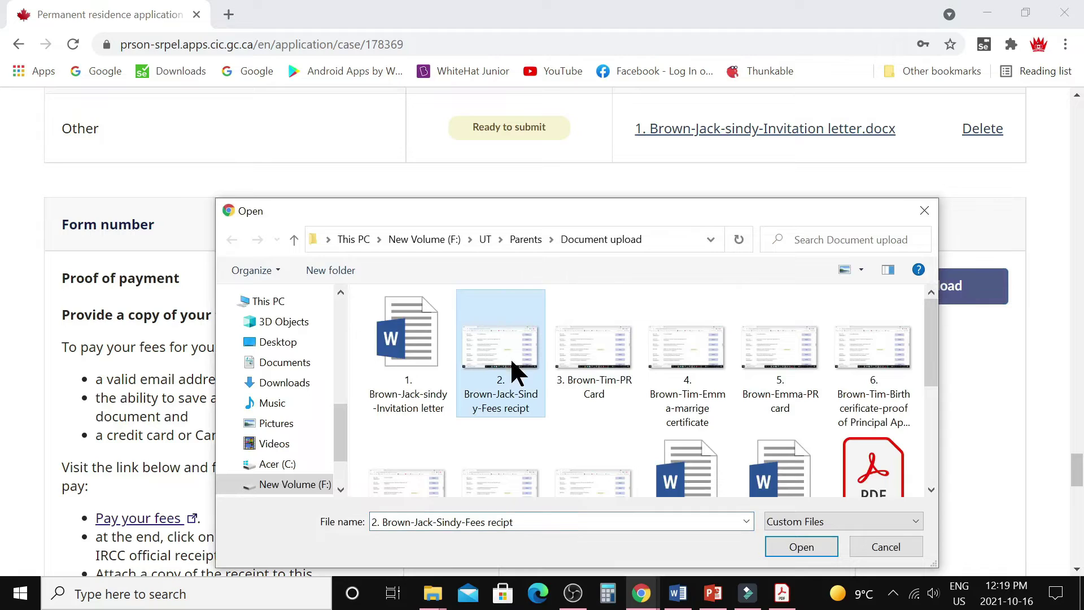
pyautogui.click(778, 547)
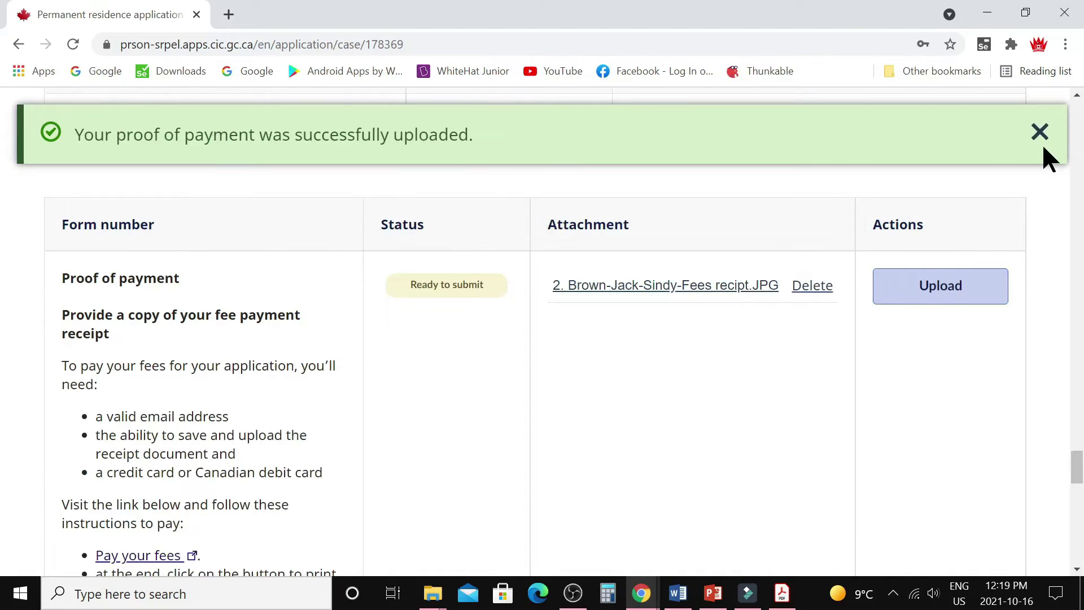
pyautogui.click(1040, 140)
# Tick item 9 Processing Fees and Part A items 1, 2 (marriage certificate) and 3 (spouse status proof).
pyautogui.click(782, 592)
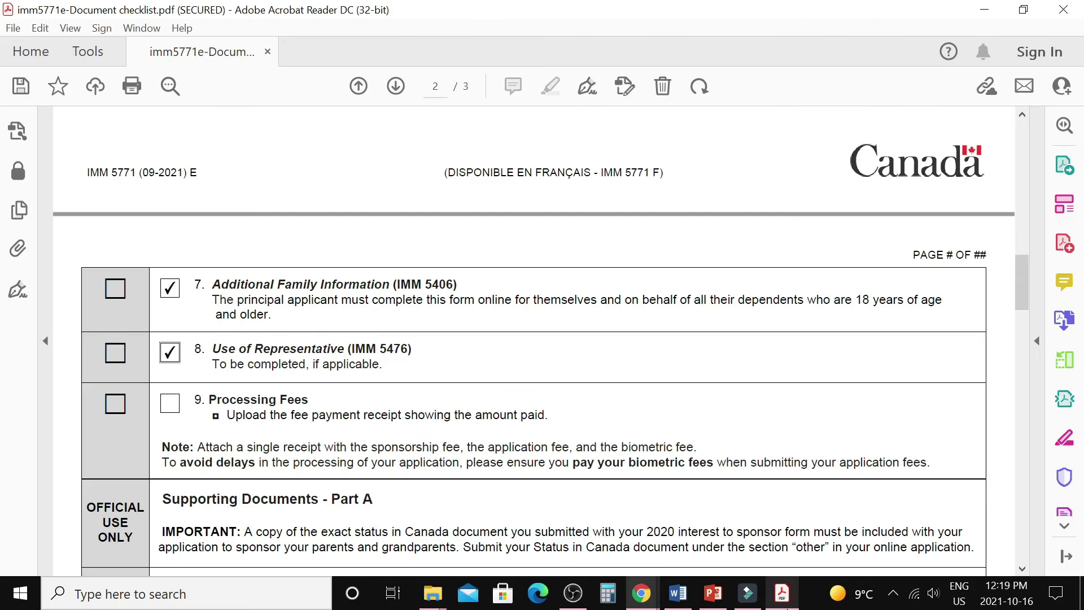
pyautogui.click(170, 404)
pyautogui.scroll(-2, 471, 403)
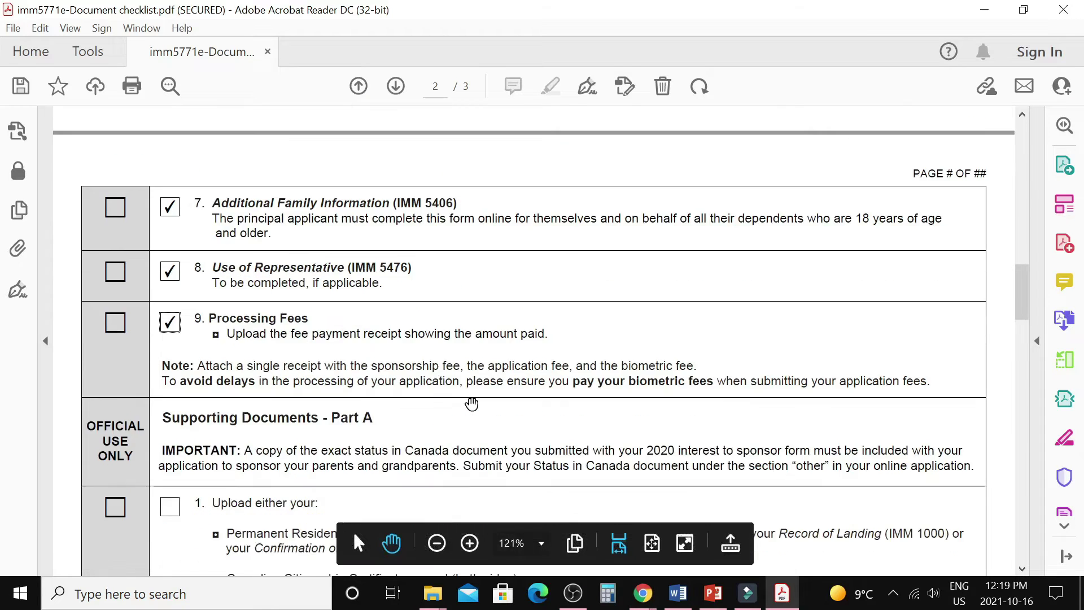
pyautogui.scroll(-4, 472, 403)
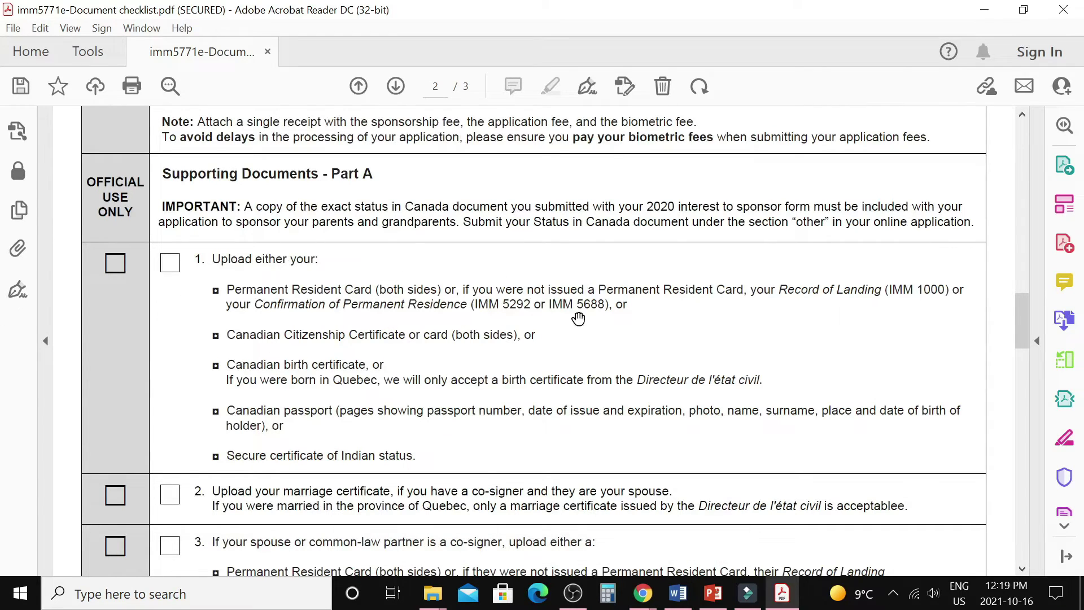
pyautogui.click(172, 274)
pyautogui.scroll(-5, 645, 372)
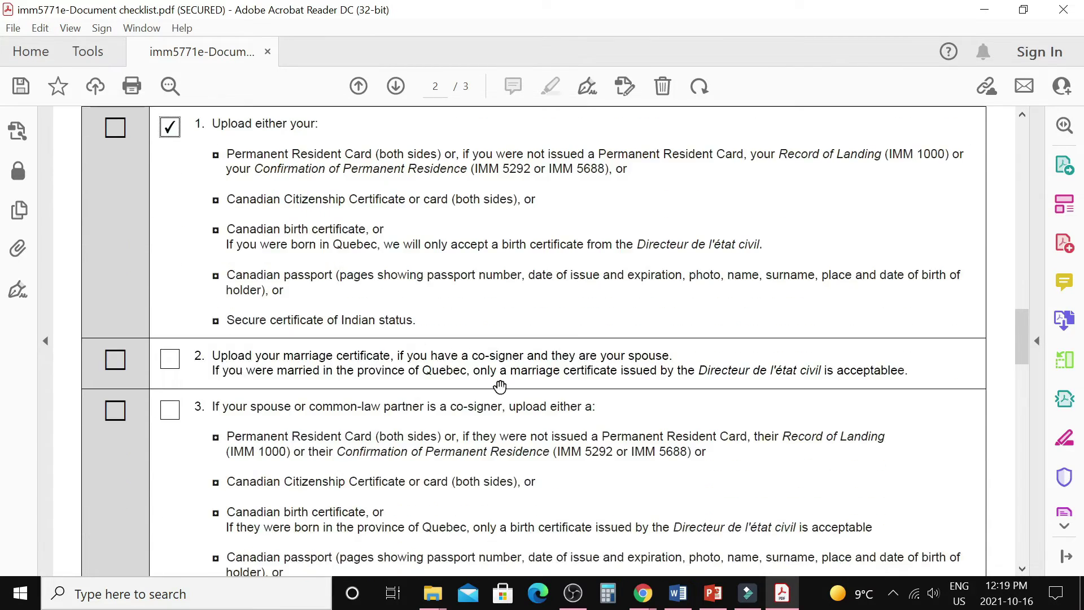
pyautogui.click(170, 359)
pyautogui.scroll(-2, 667, 370)
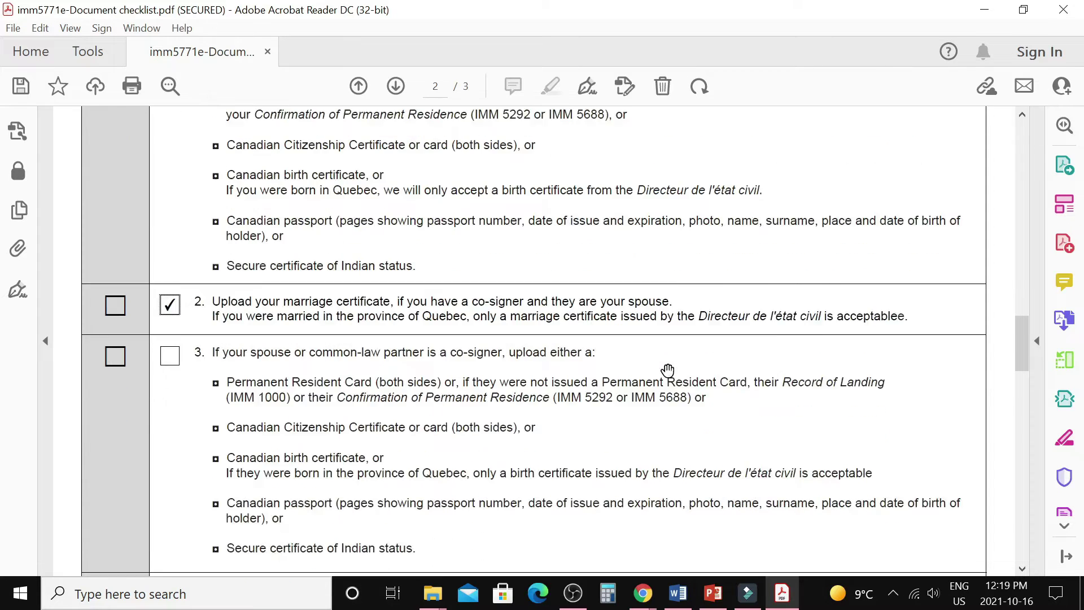
pyautogui.scroll(-1, 667, 369)
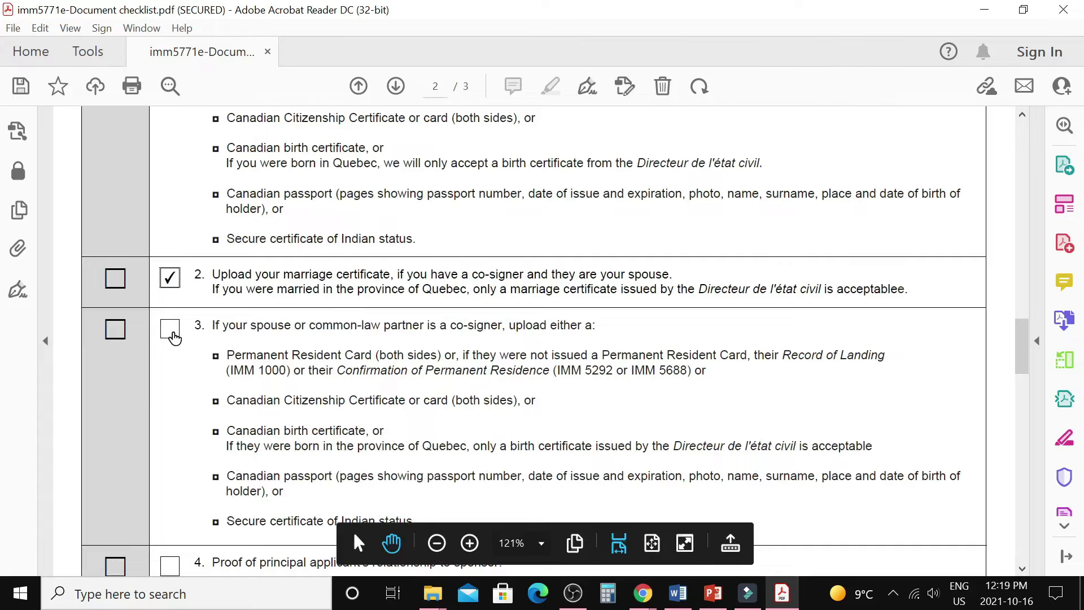
pyautogui.click(179, 338)
# Switch back to the permanent residence application page in Chrome.
pyautogui.click(642, 592)
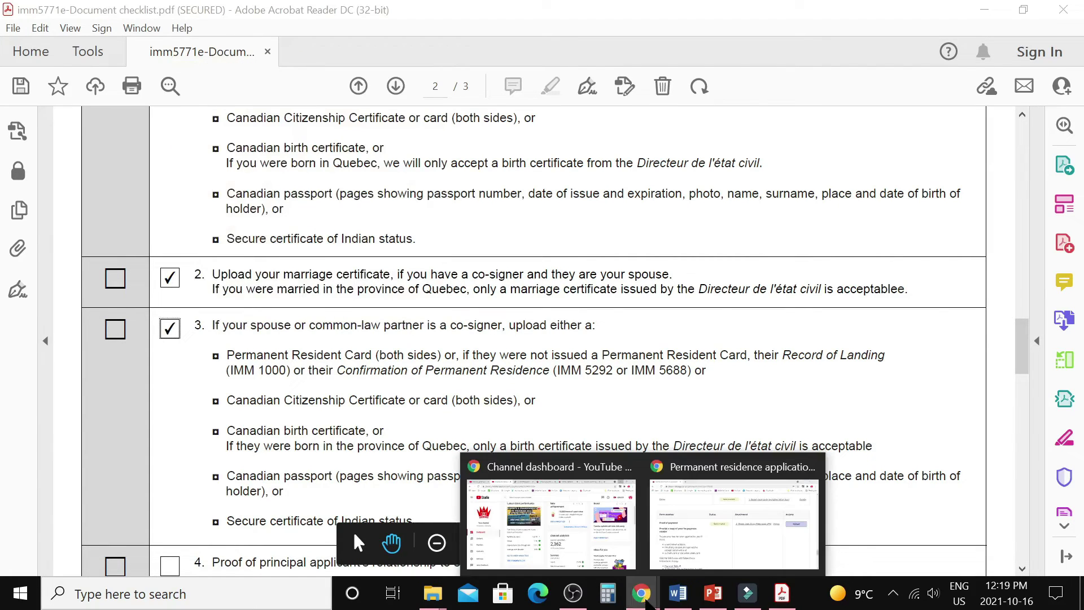
pyautogui.click(717, 540)
pyautogui.scroll(1, 405, 303)
# Upload the PR Card image as an Other document so it shows Ready to submit.
pyautogui.scroll(4, 404, 292)
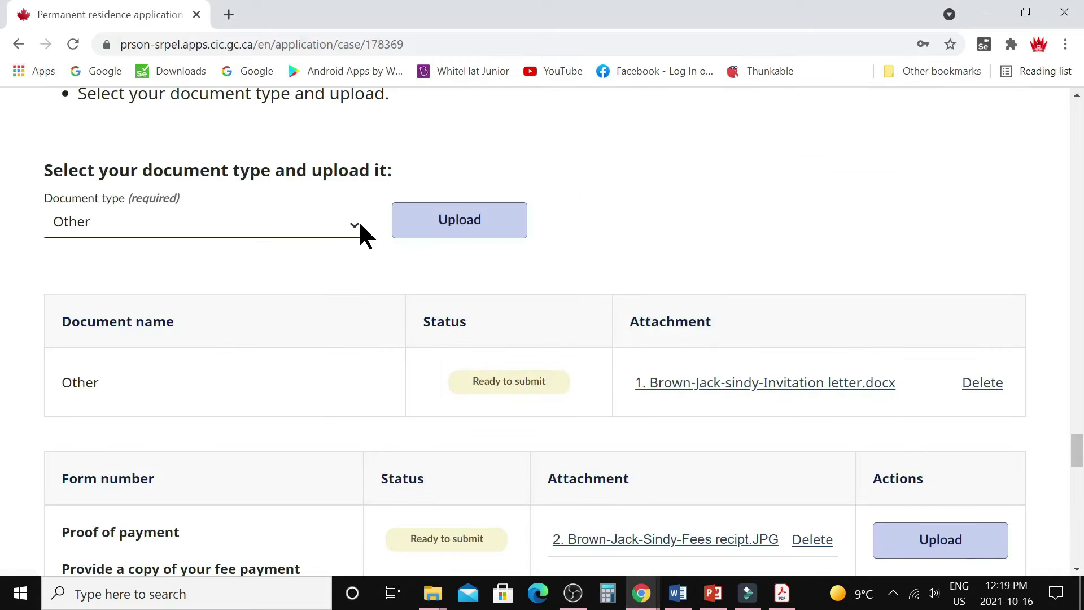
pyautogui.click(464, 230)
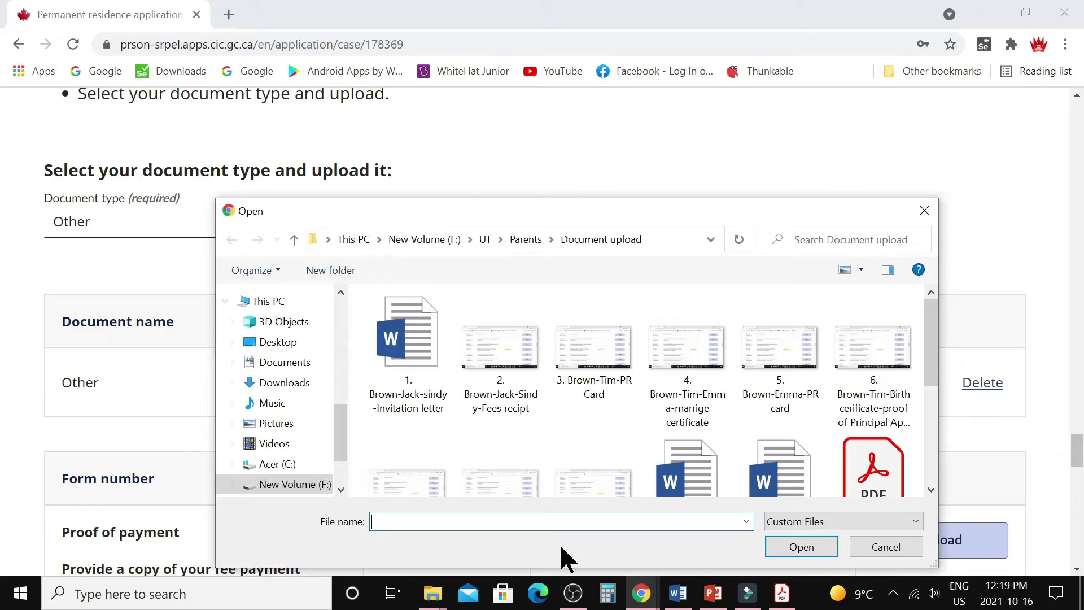
pyautogui.click(594, 358)
pyautogui.click(801, 546)
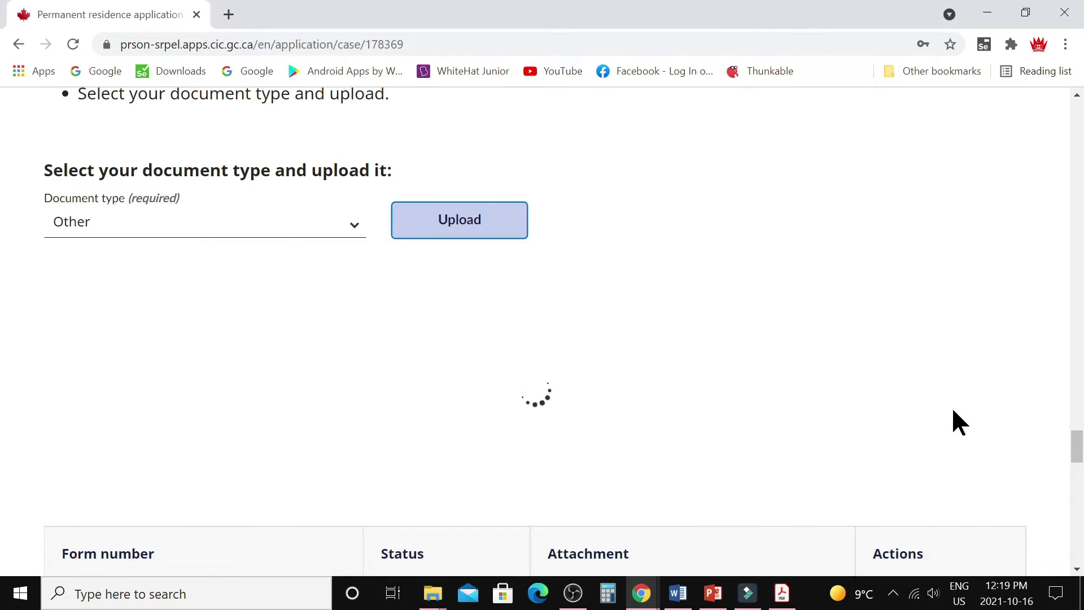
pyautogui.scroll(-3, 316, 240)
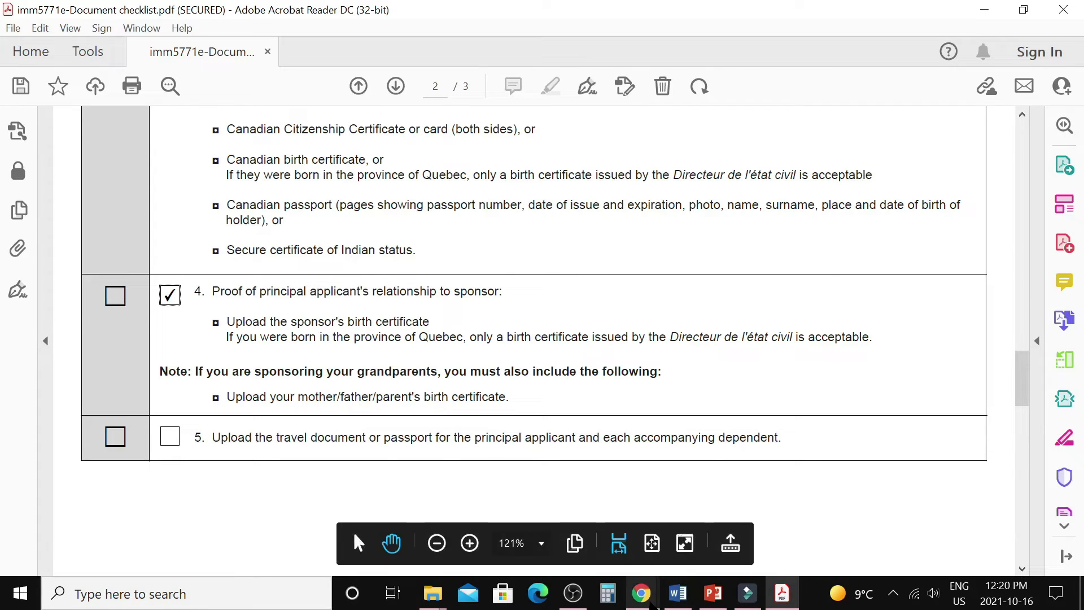
pyautogui.moveTo(642, 593)
pyautogui.click(705, 540)
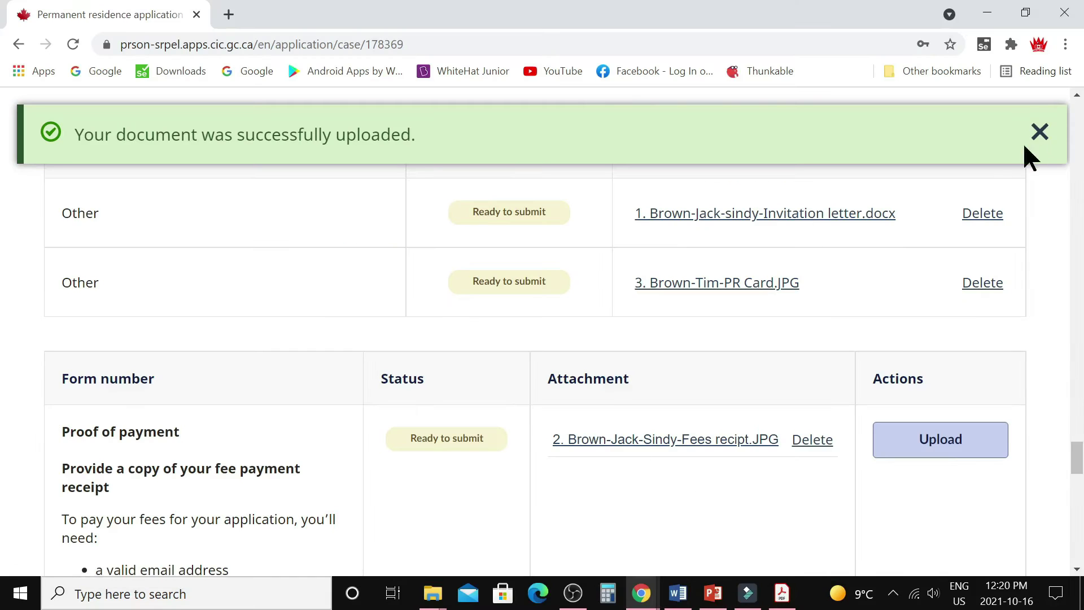
# Upload the Passport image with document type 'Travel documents and passports' and dismiss the banner.
pyautogui.click(1039, 133)
pyautogui.scroll(5, 309, 291)
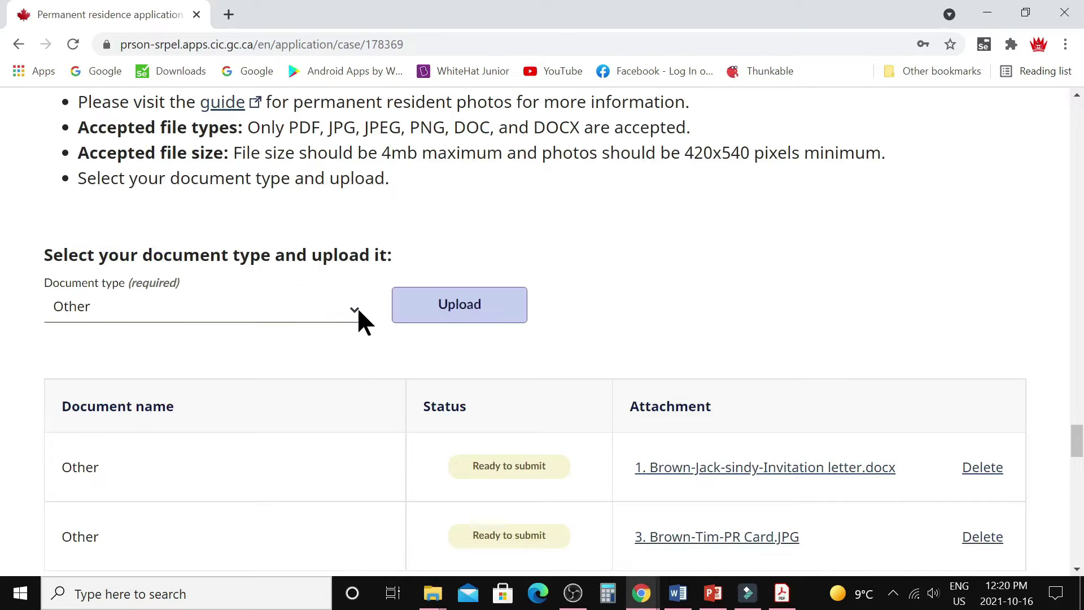
pyautogui.click(361, 314)
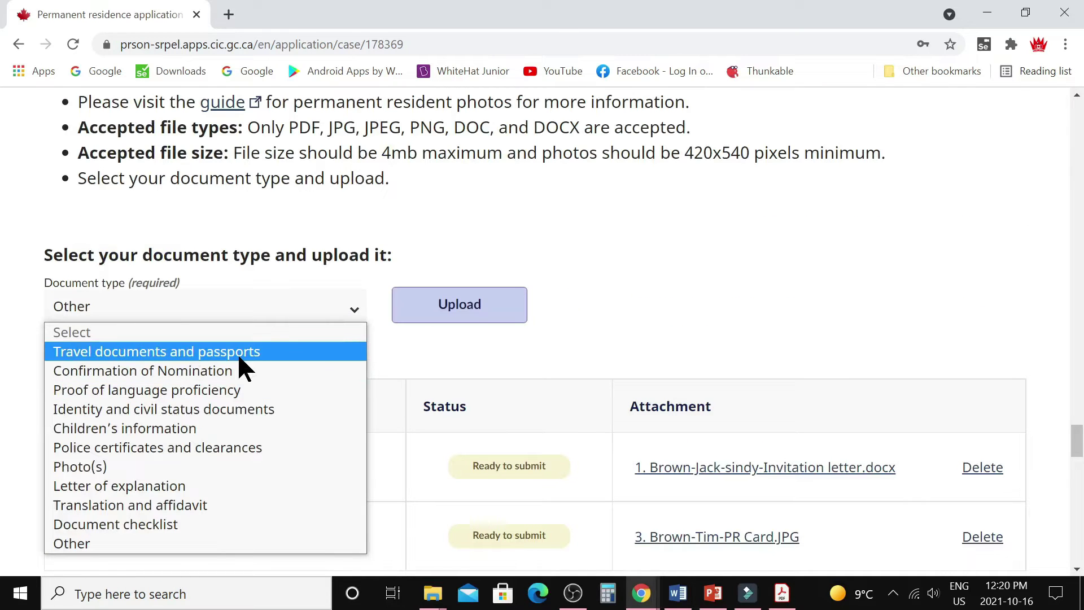
pyautogui.click(237, 353)
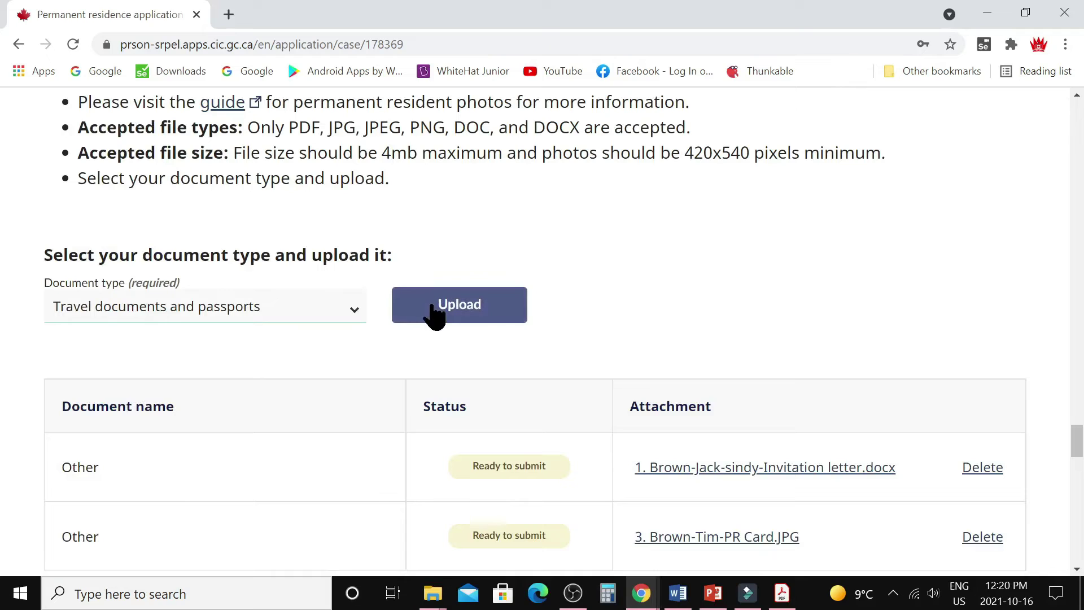
pyautogui.click(429, 308)
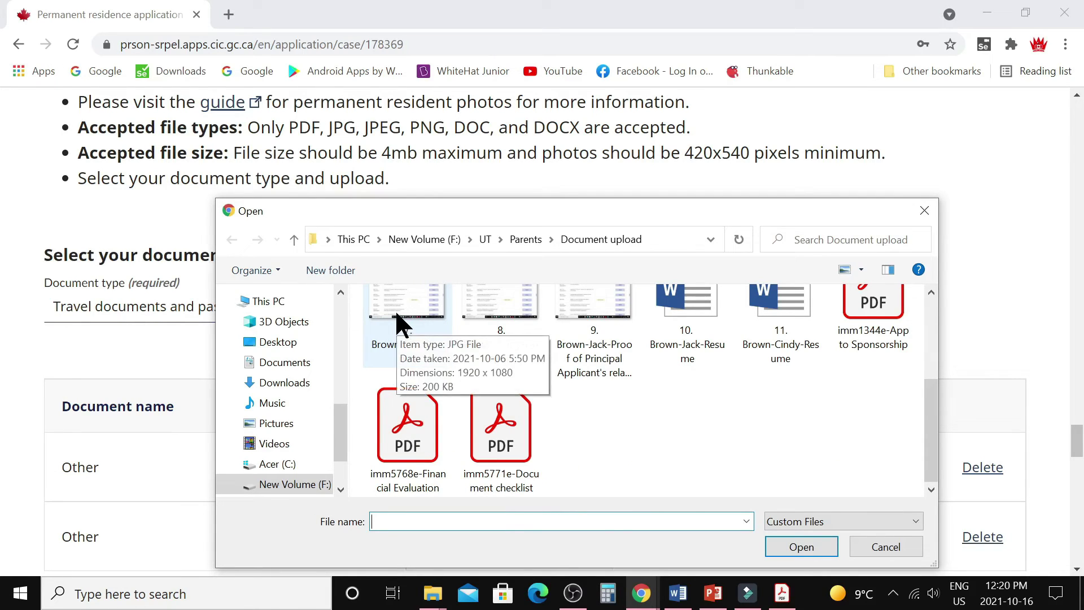
pyautogui.click(396, 309)
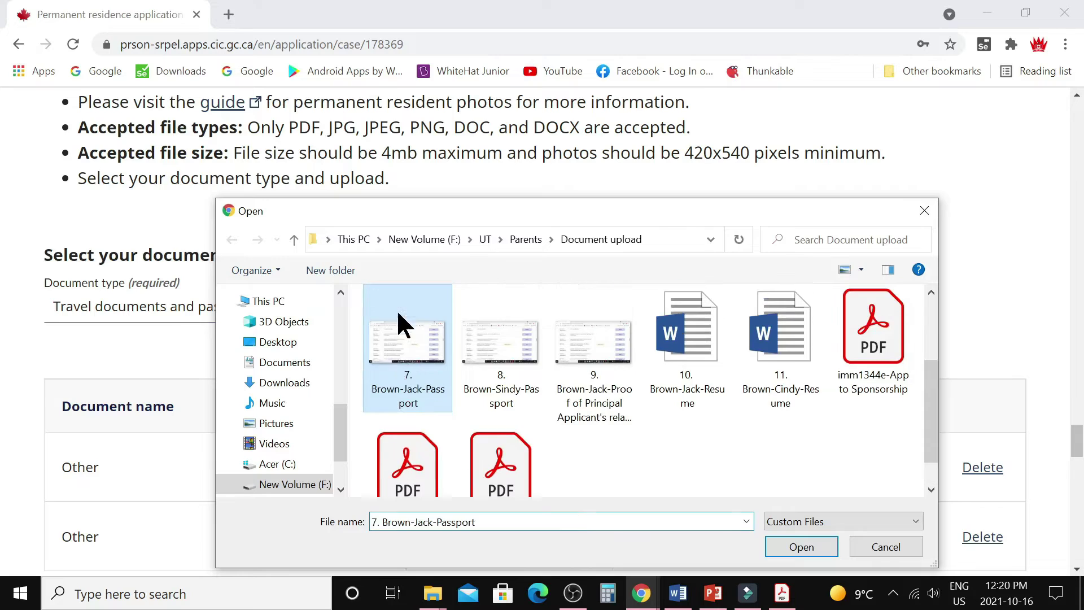
pyautogui.click(795, 546)
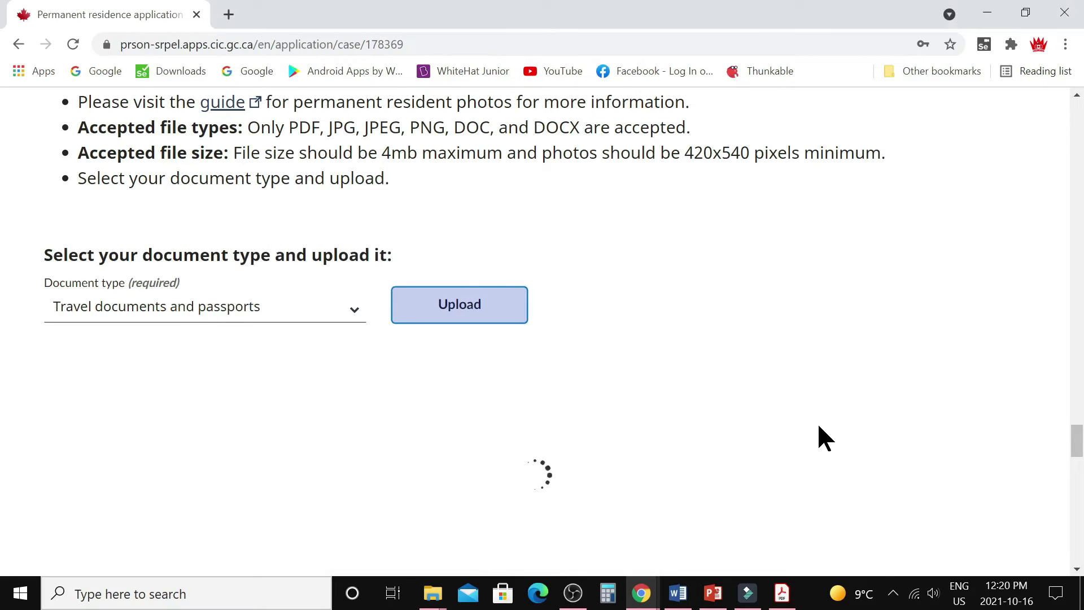
pyautogui.scroll(-2, 819, 427)
pyautogui.scroll(-1, 814, 425)
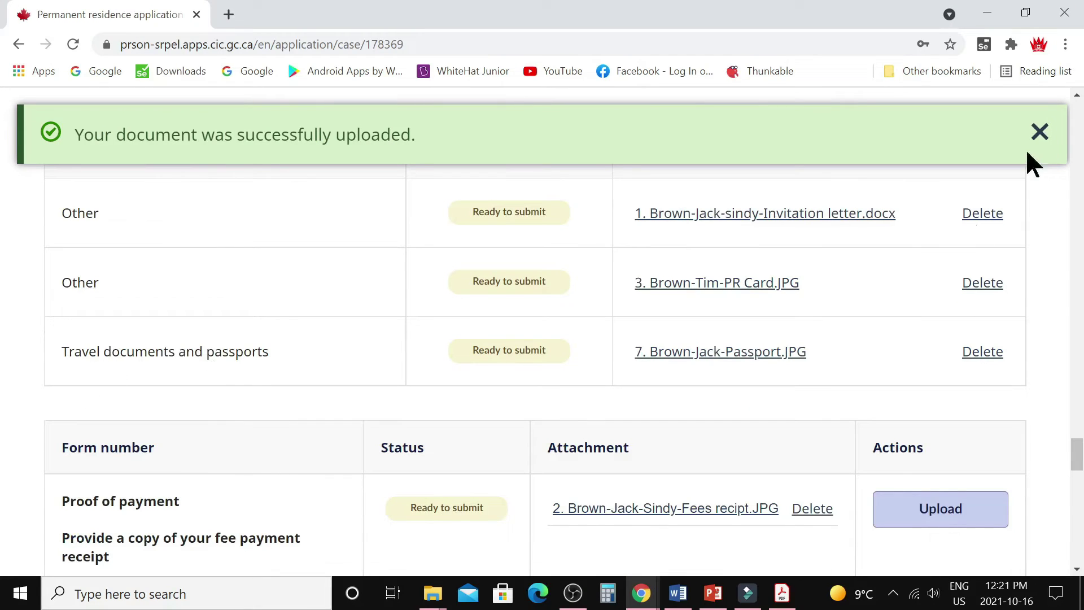
pyautogui.click(1040, 133)
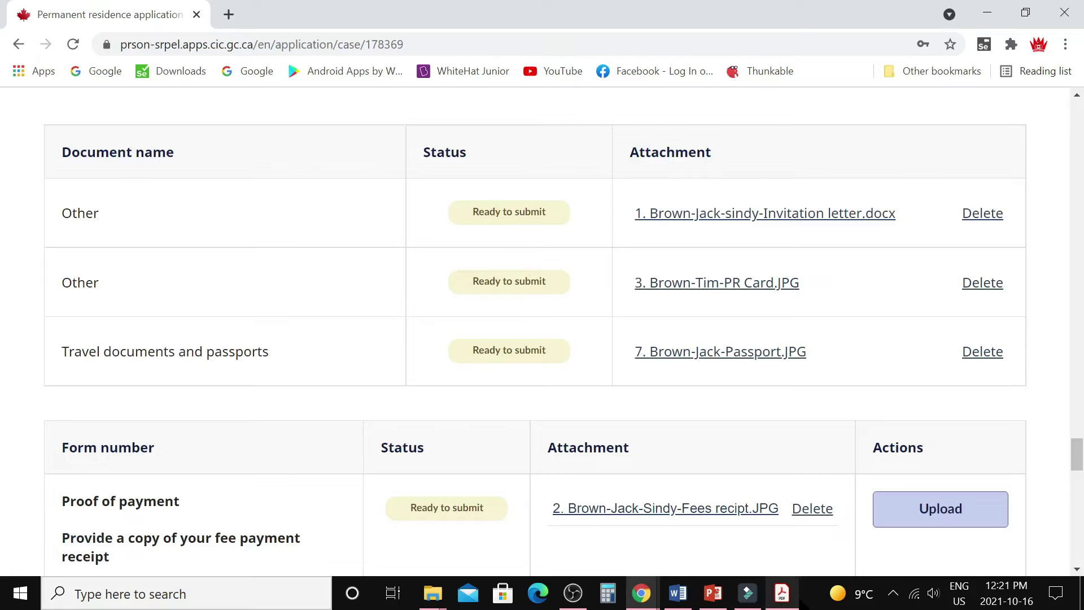
# Tick item 5 (travel document or passport) and item 6 (proof of spousal relationship).
pyautogui.click(786, 602)
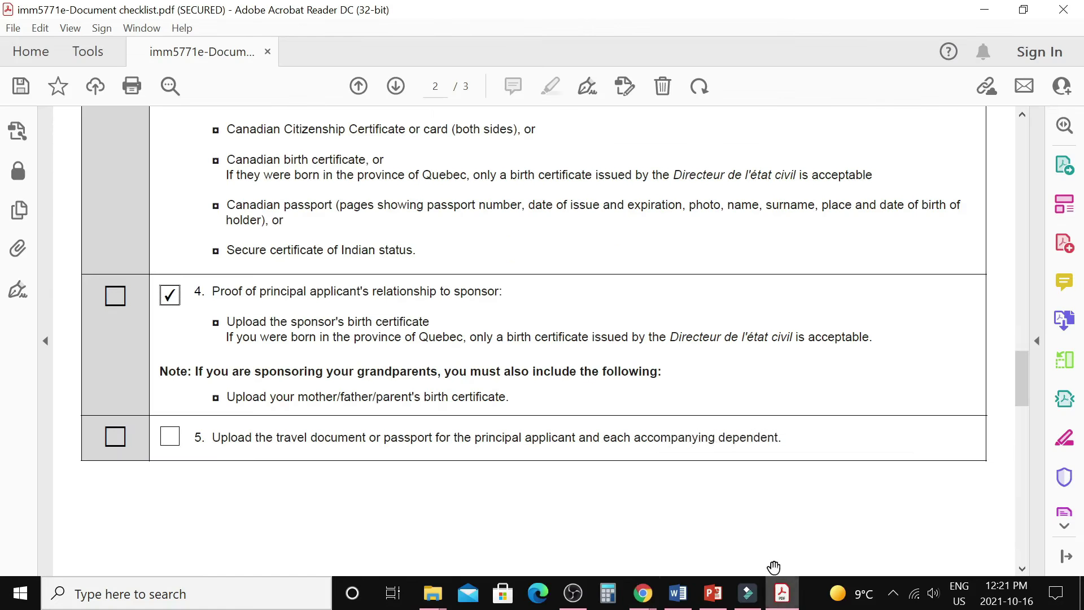
pyautogui.scroll(-2, 375, 438)
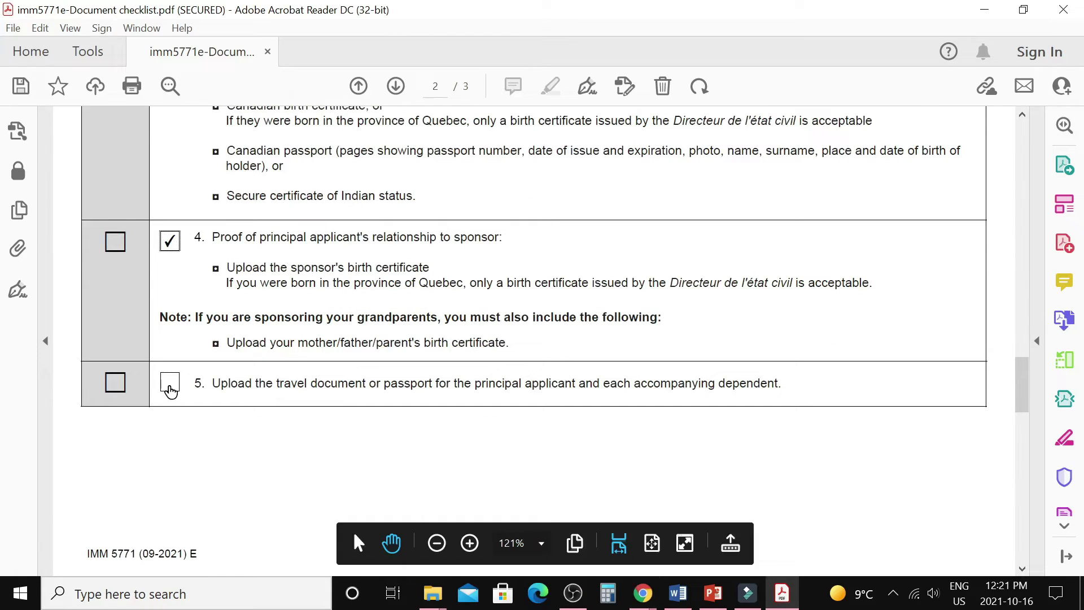
pyautogui.click(168, 385)
pyautogui.scroll(-2, 514, 406)
pyautogui.scroll(-7, 515, 406)
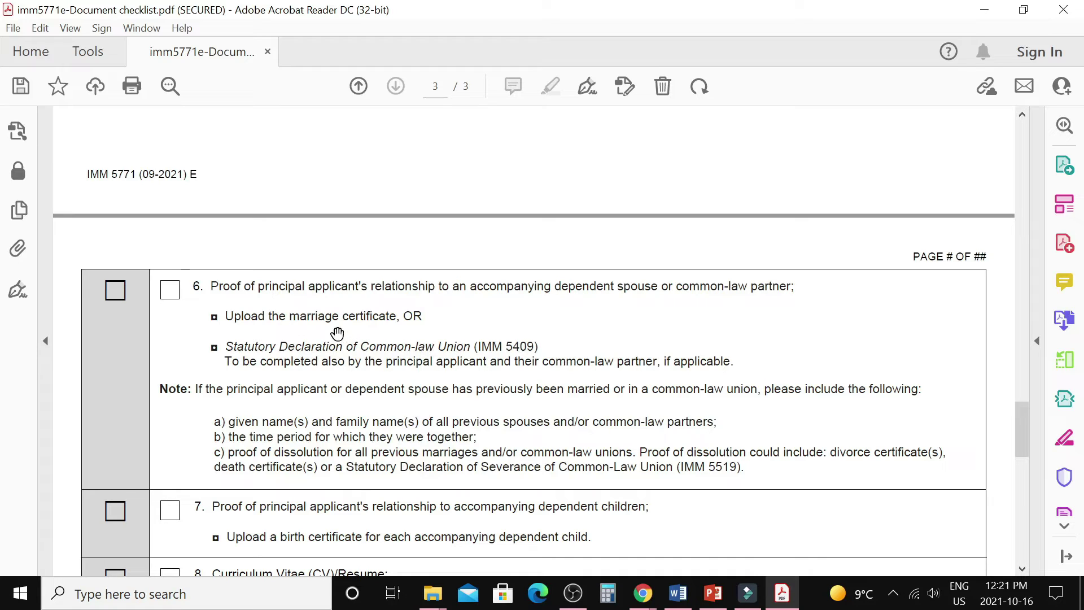
pyautogui.click(169, 291)
pyautogui.scroll(-2, 356, 390)
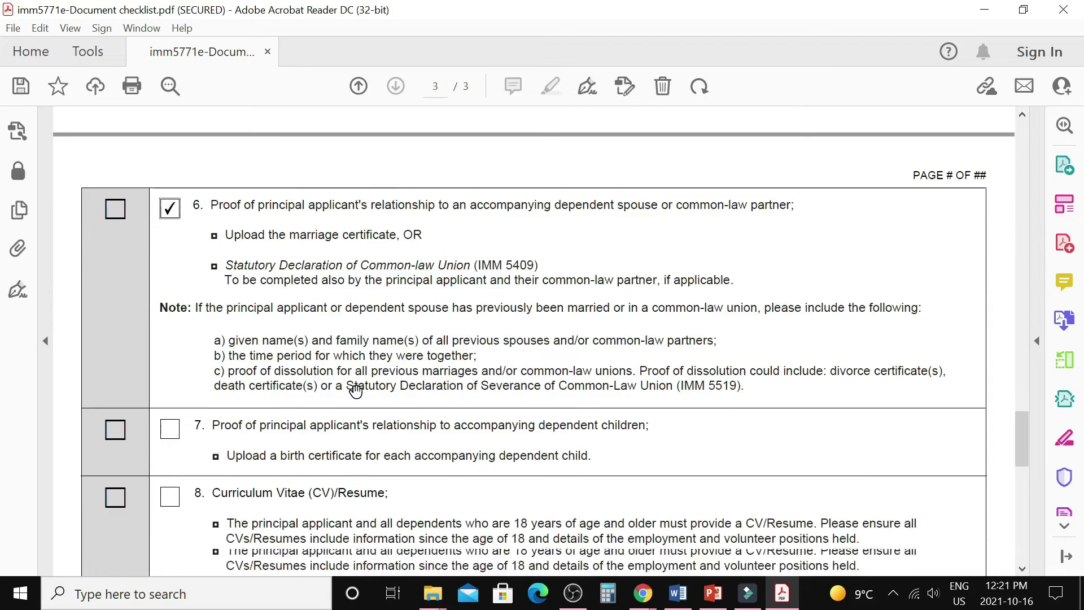
pyautogui.scroll(-1, 356, 391)
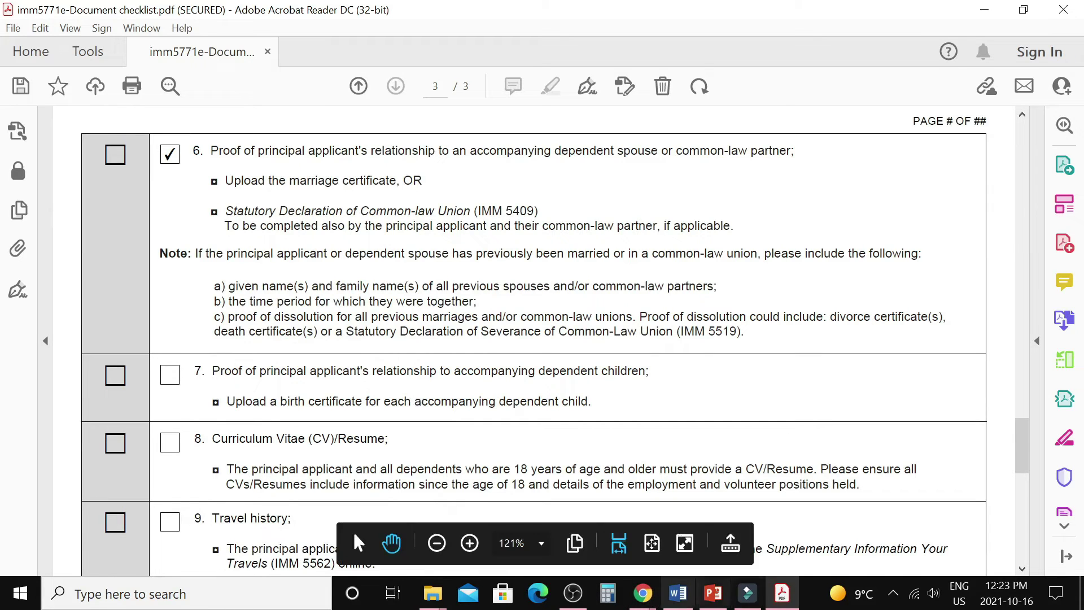
pyautogui.moveTo(643, 599)
pyautogui.click(677, 542)
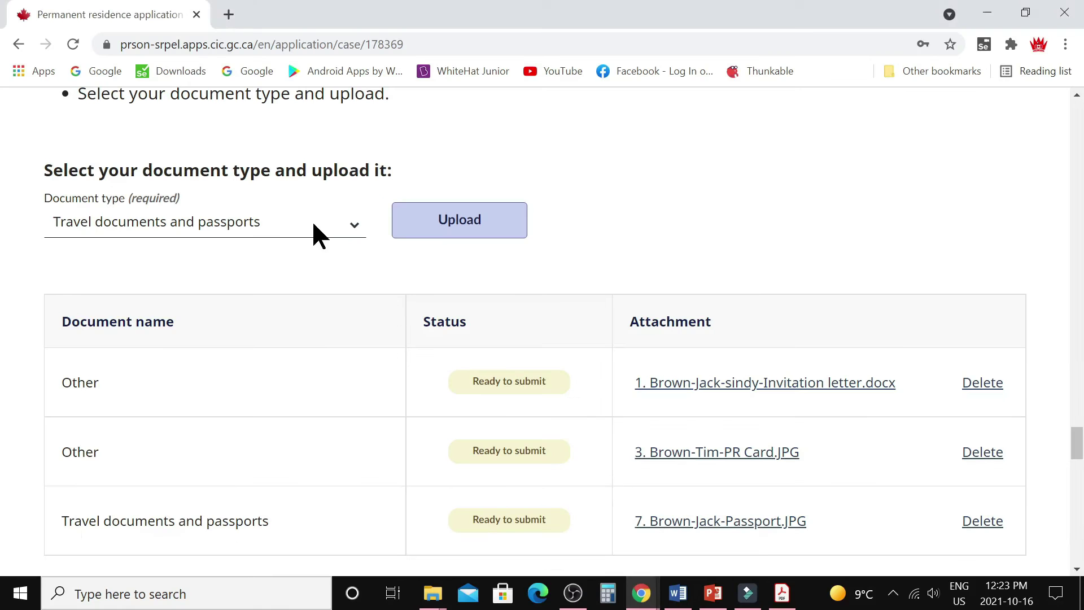
pyautogui.click(353, 228)
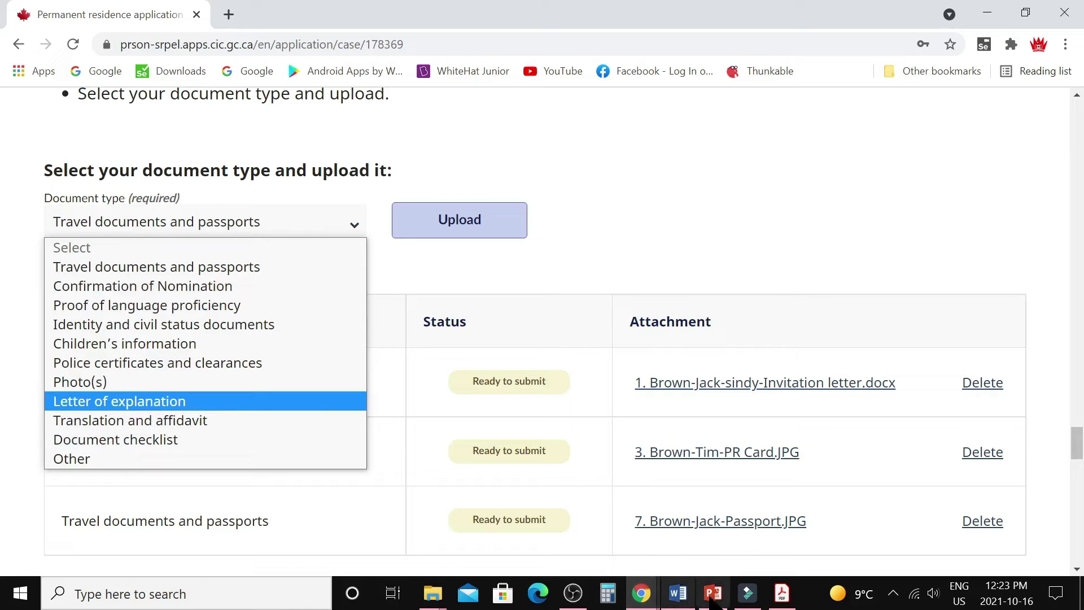
pyautogui.click(782, 595)
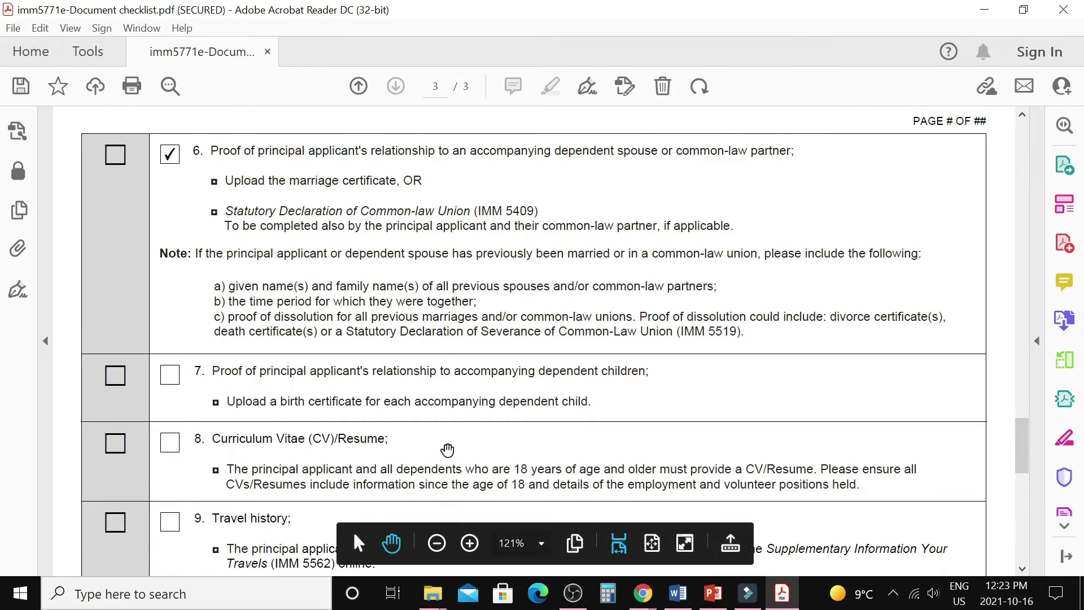
# Tick item 7 (proof of relationship to children) and item 8 (CV/Resume).
pyautogui.scroll(-1, 175, 353)
pyautogui.click(170, 348)
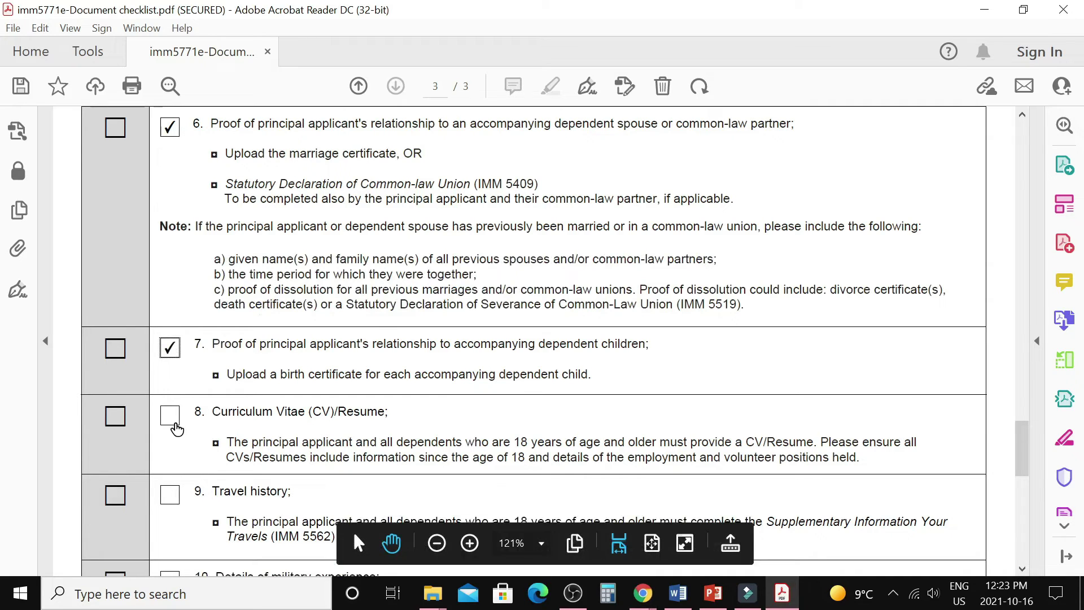
pyautogui.click(170, 416)
pyautogui.scroll(-3, 339, 446)
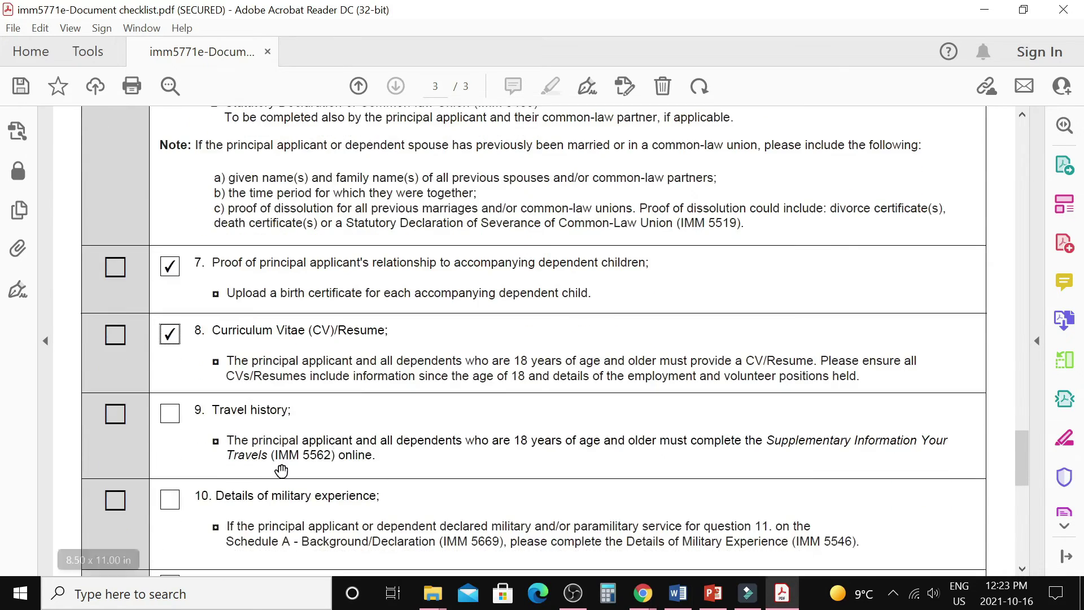
pyautogui.scroll(-1, 711, 439)
pyautogui.scroll(-3, 711, 440)
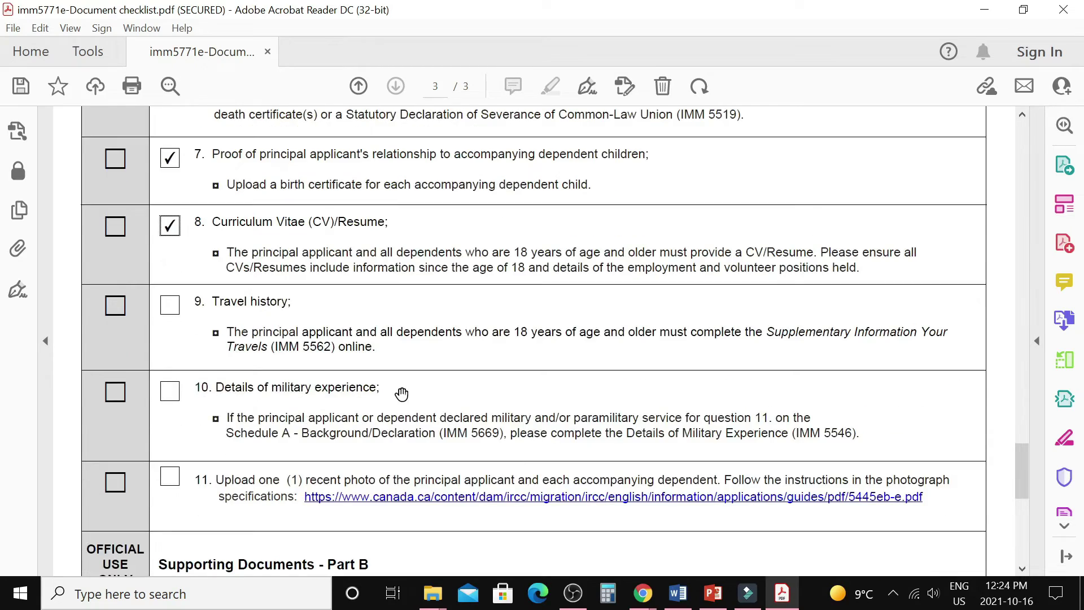
pyautogui.scroll(-2, 444, 423)
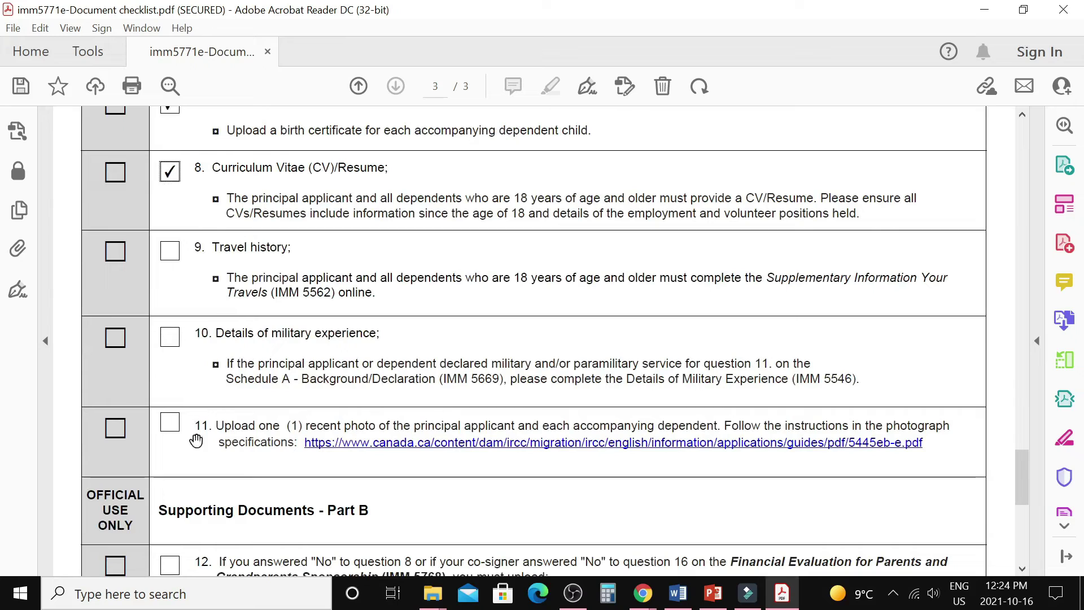
# Compare against the portal's document type list, then return to the checklist.
pyautogui.click(641, 601)
pyautogui.click(723, 549)
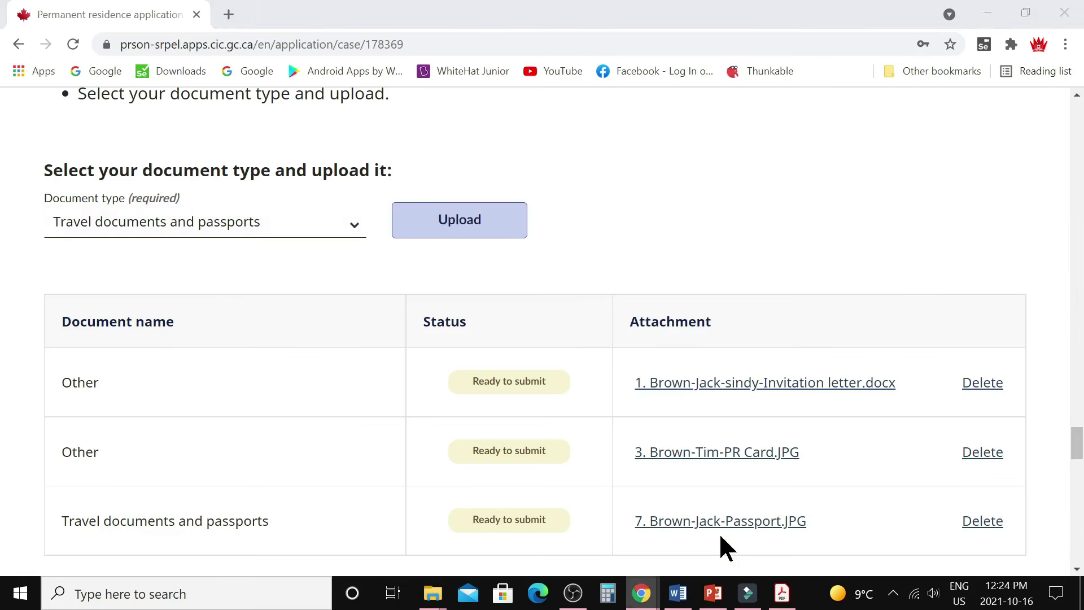
pyautogui.click(354, 225)
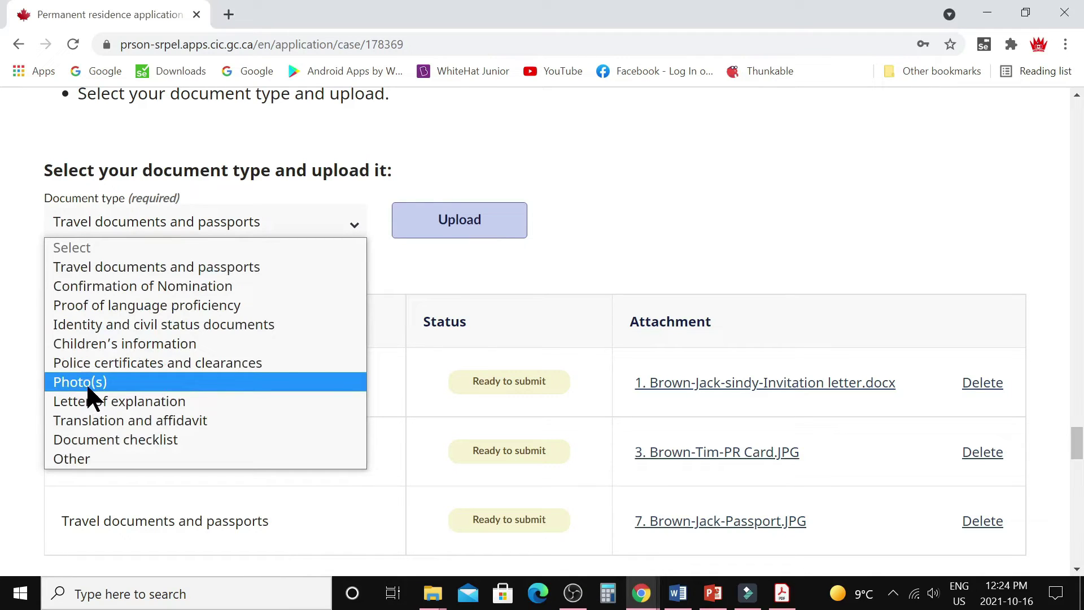
pyautogui.hotkey('alt', 'Tab')
# Tick item 11 (recent photo) and item 9 (Travel history).
pyautogui.click(169, 370)
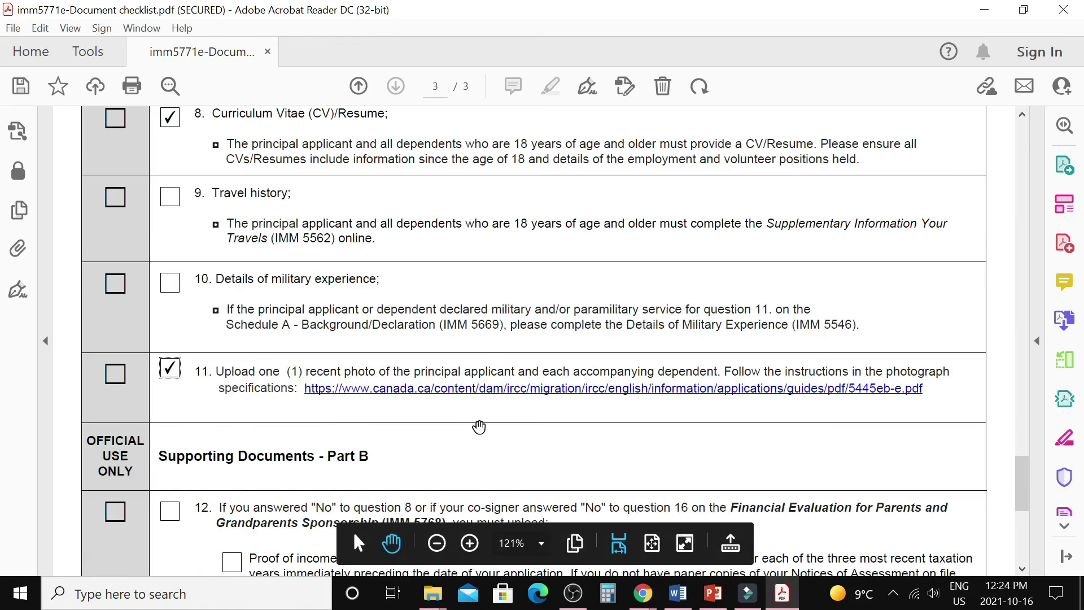
pyautogui.scroll(-2, 477, 420)
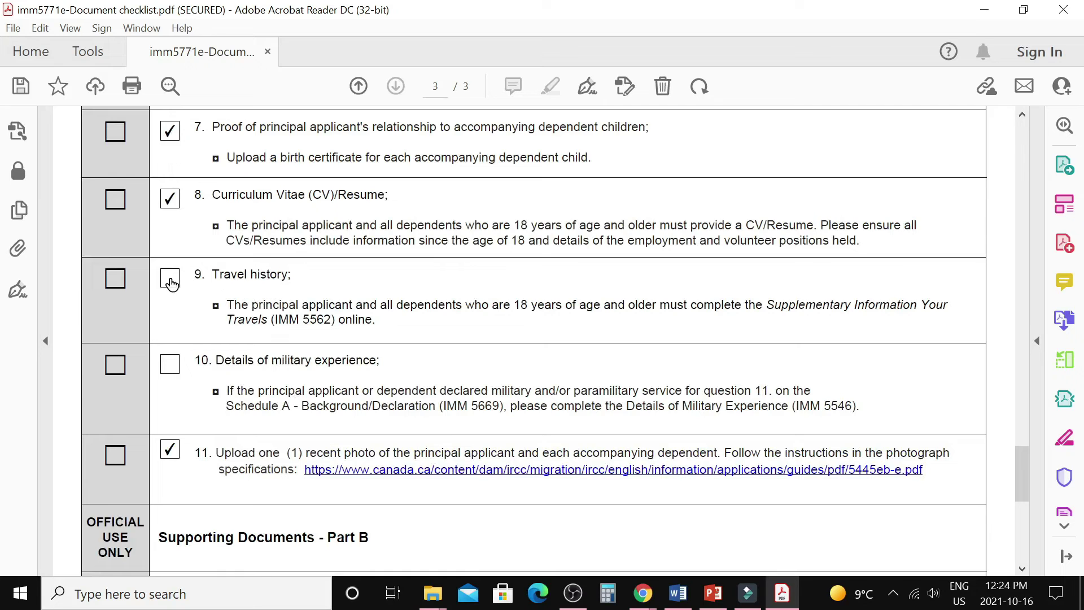
pyautogui.click(170, 279)
pyautogui.scroll(10, 414, 412)
pyautogui.scroll(-3, 381, 400)
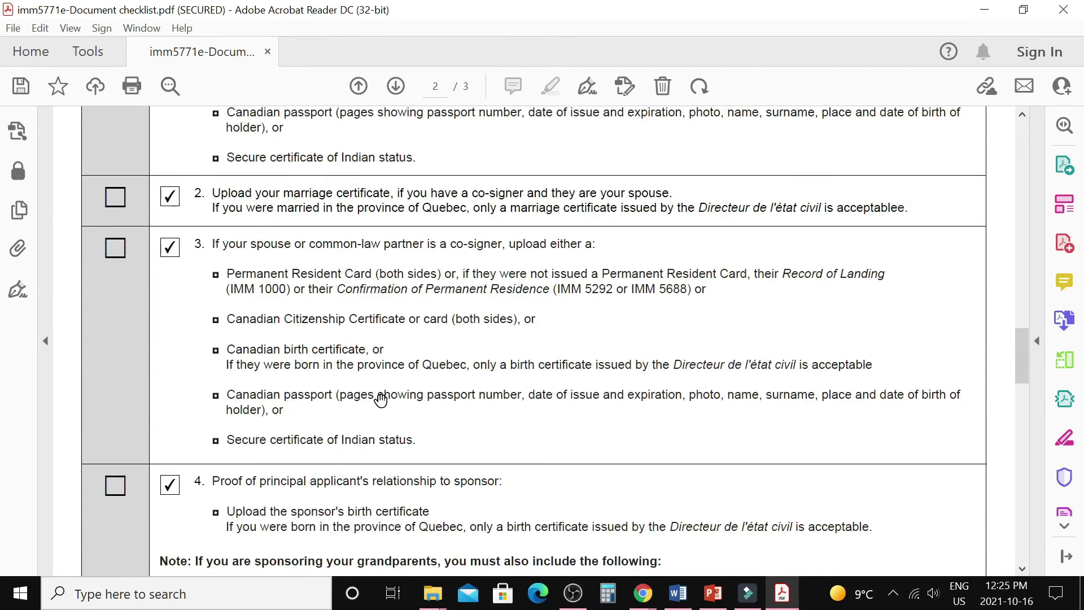
pyautogui.scroll(-15, 381, 399)
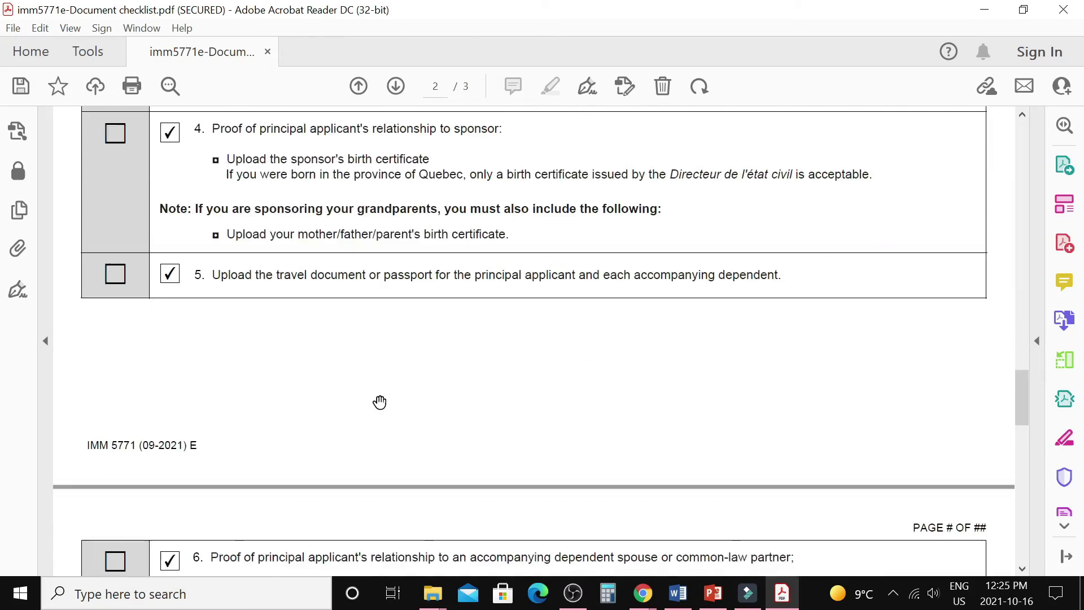
pyautogui.scroll(-20, 377, 403)
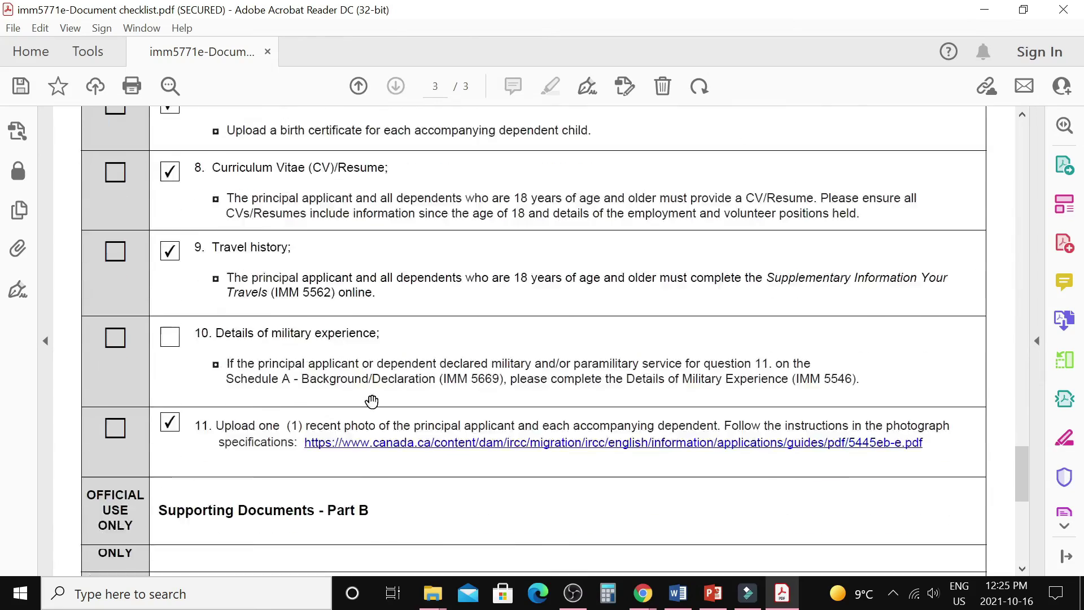
pyautogui.scroll(-5, 375, 407)
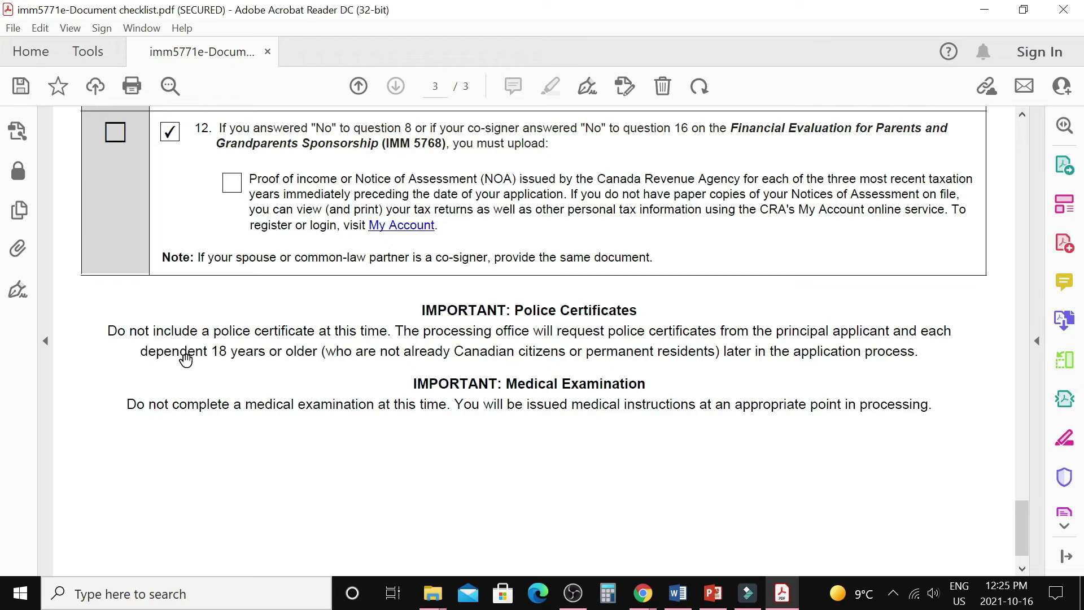
pyautogui.scroll(5, 588, 406)
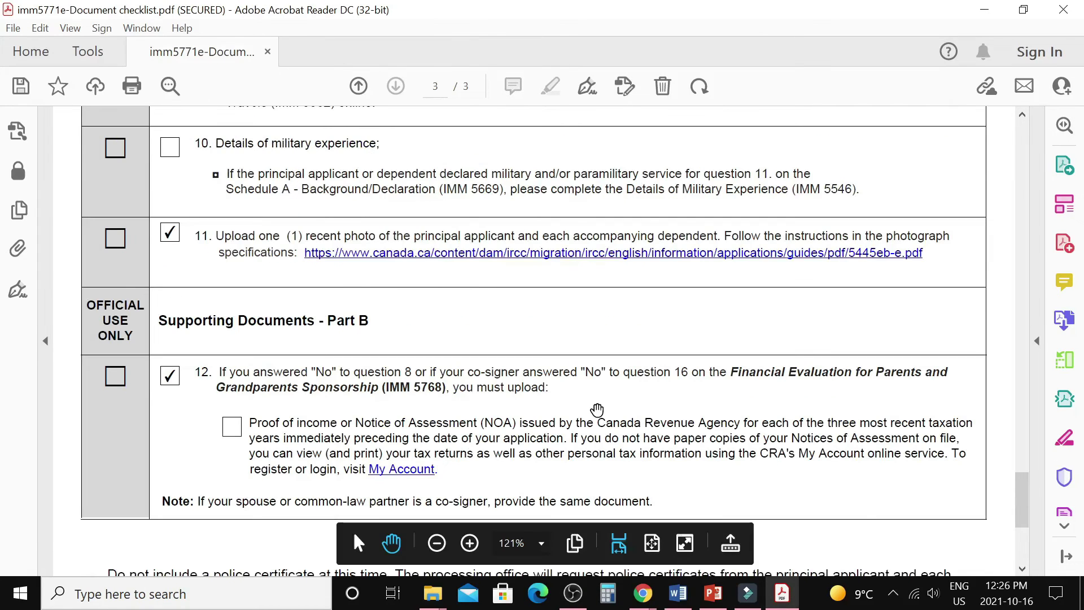
pyautogui.scroll(3, 583, 410)
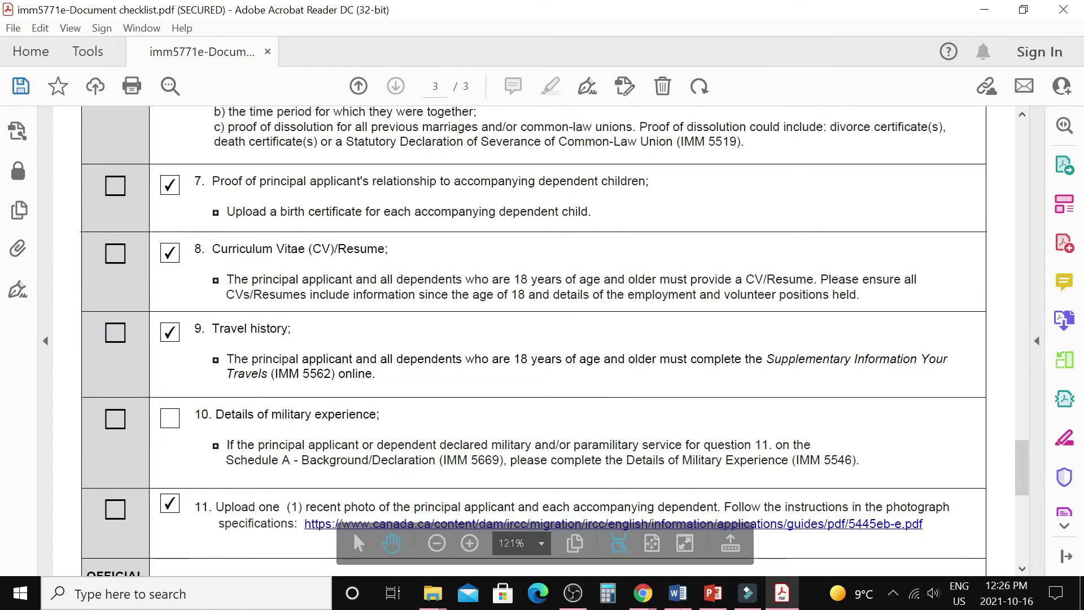
# Return to the application page and scroll down to the Consent and declaration table.
pyautogui.moveTo(642, 593)
pyautogui.click(725, 556)
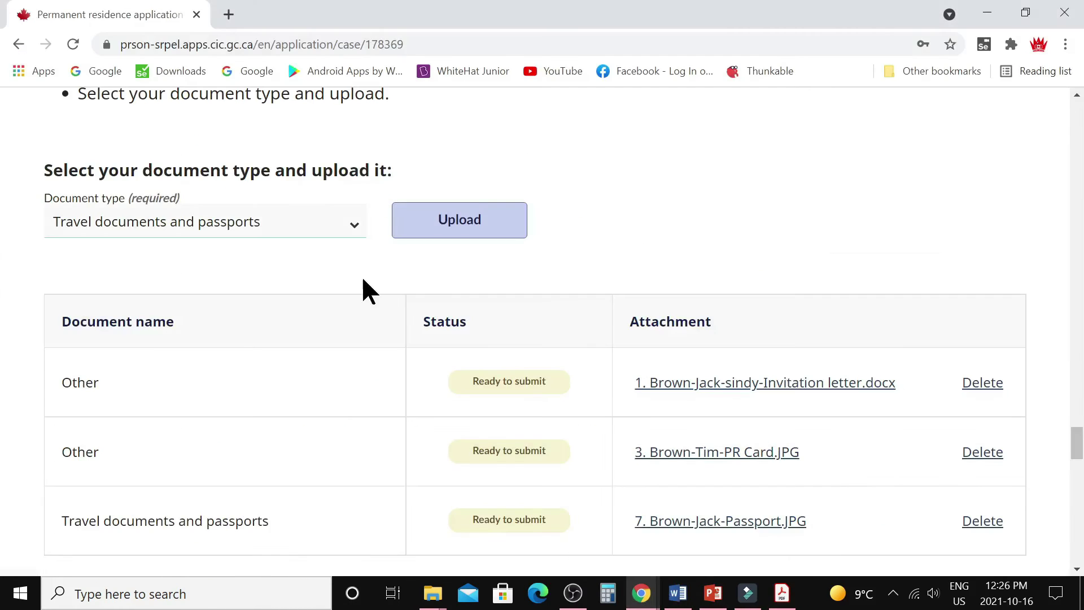
pyautogui.click(351, 226)
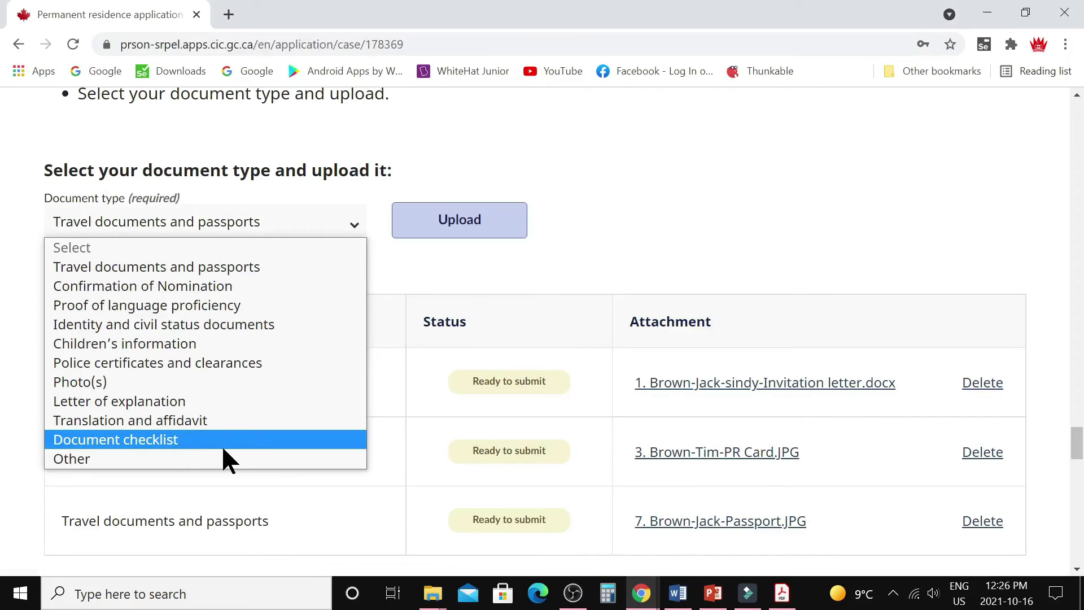
pyautogui.scroll(-3, 1042, 519)
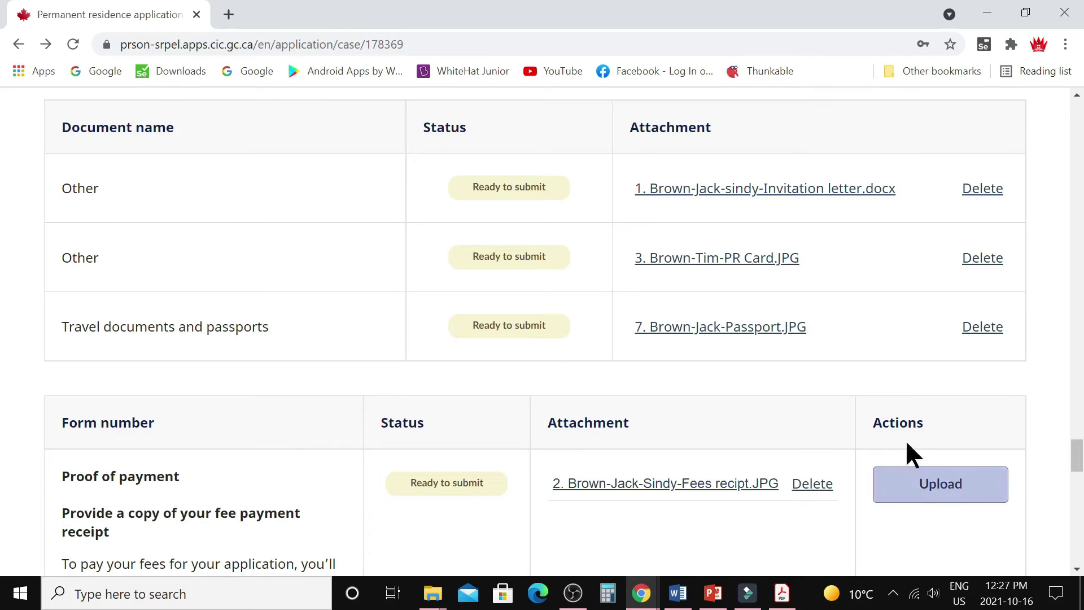
pyautogui.scroll(-1, 723, 346)
pyautogui.scroll(-10, 721, 341)
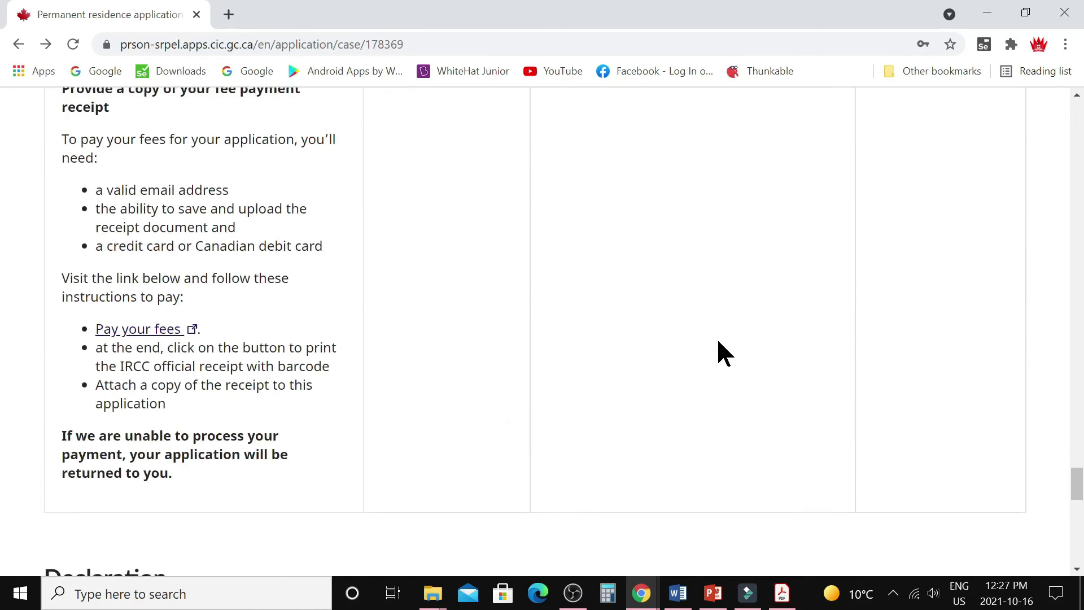
pyautogui.scroll(-5, 712, 347)
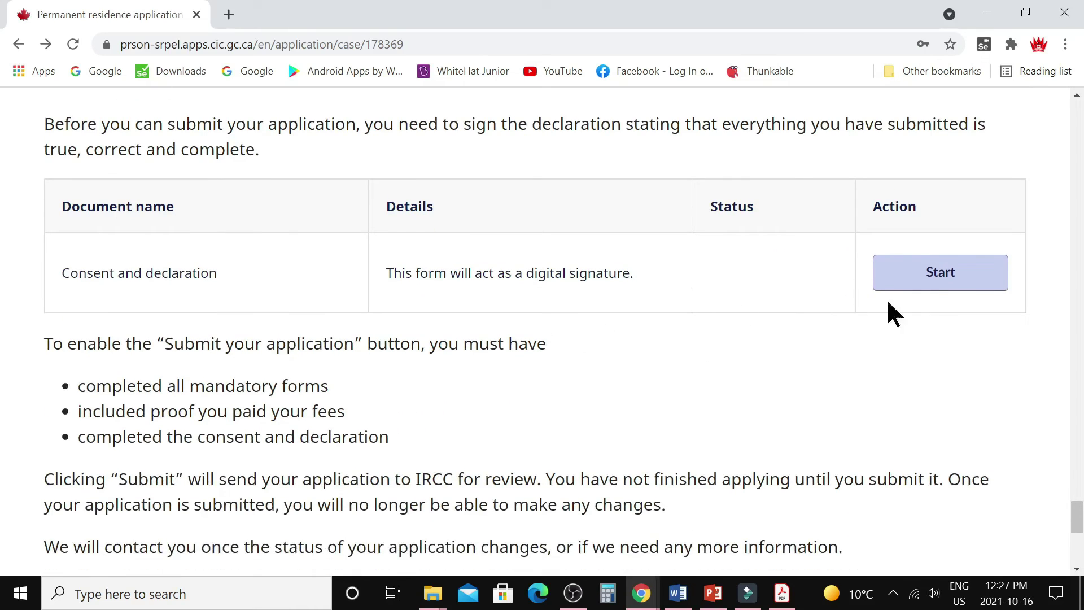
# Start Consent and declaration, answer Yes to future contact and information sharing, then select Full name.
pyautogui.click(937, 285)
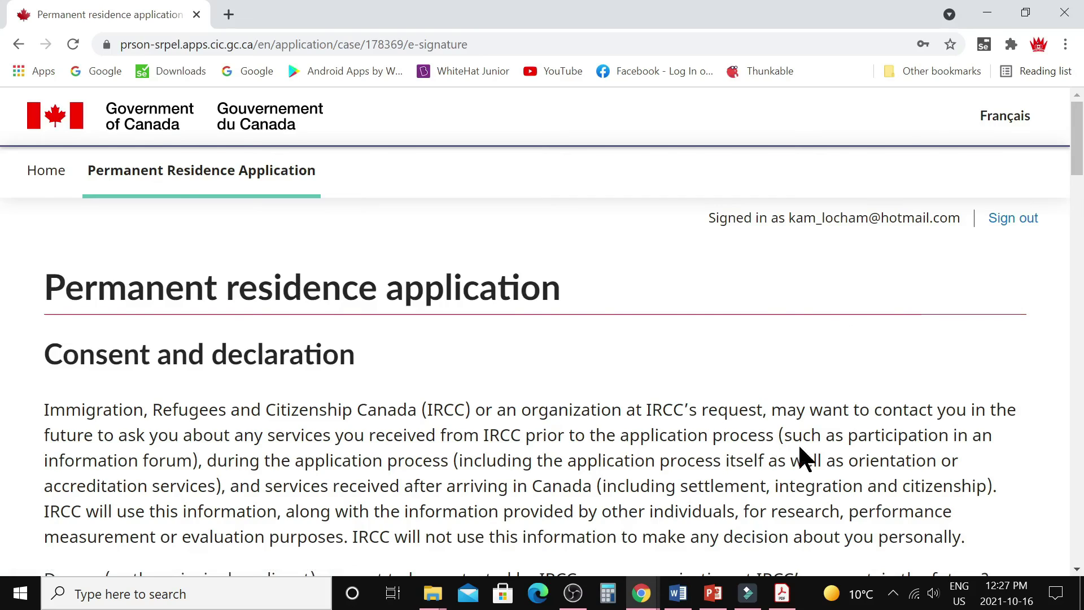
pyautogui.scroll(-8, 294, 185)
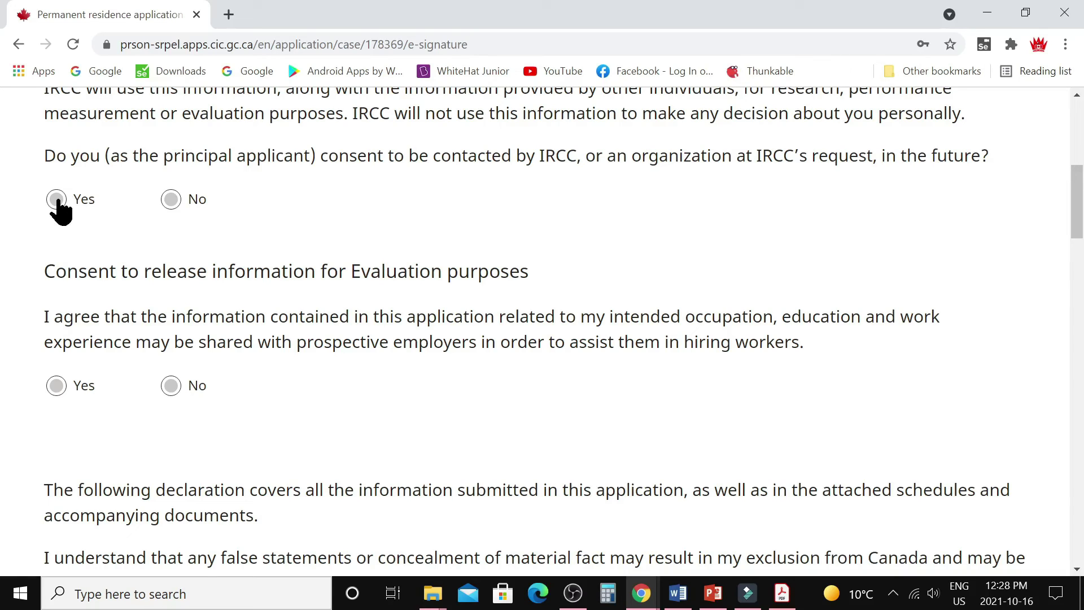
pyautogui.click(57, 200)
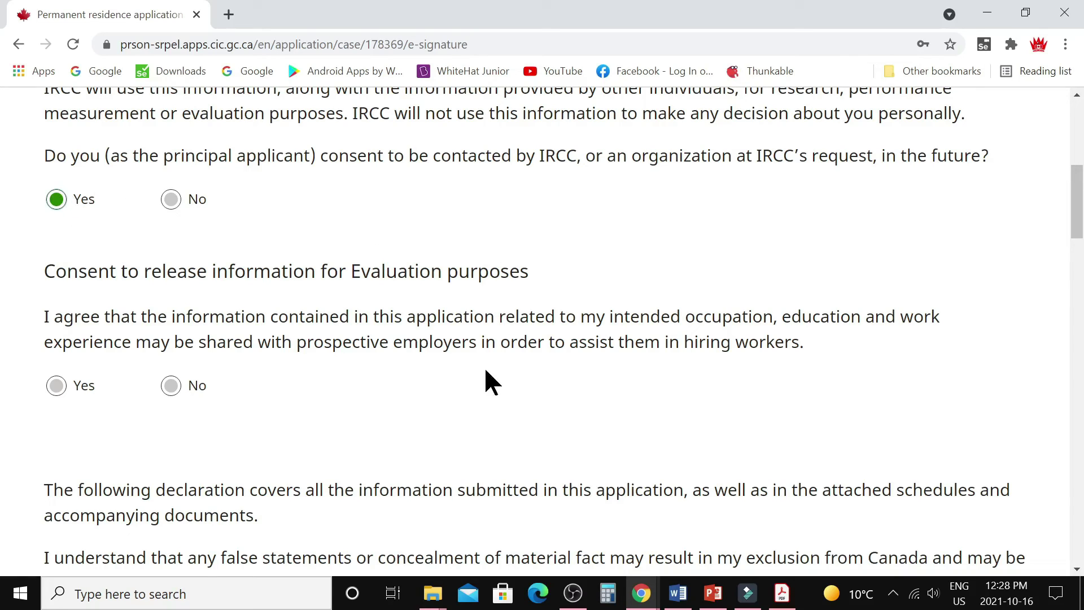
pyautogui.scroll(-3, 476, 397)
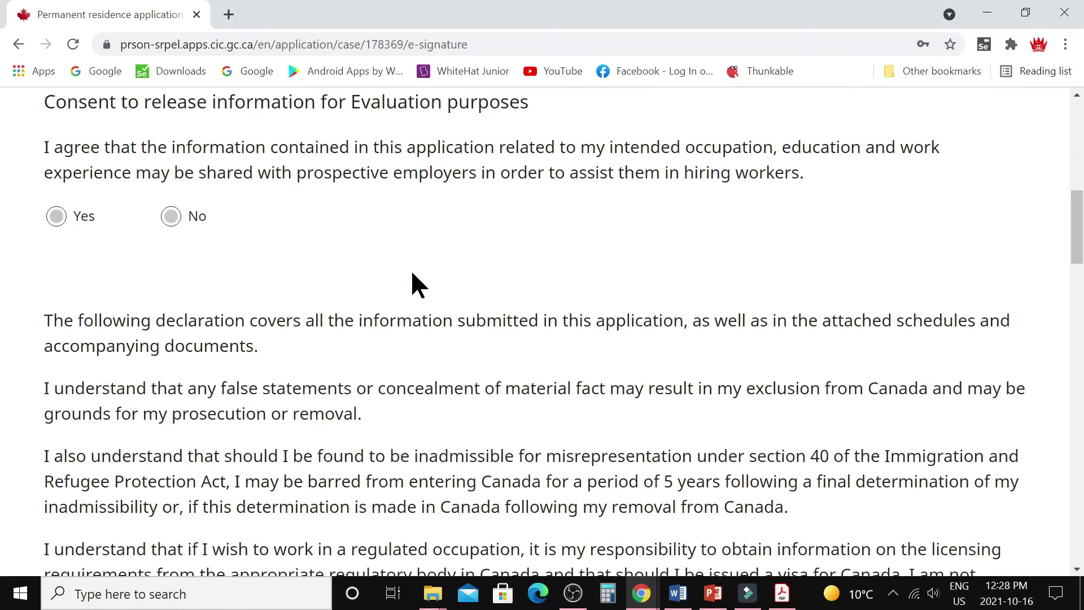
pyautogui.click(58, 218)
pyautogui.scroll(-1, 483, 315)
pyautogui.scroll(-15, 484, 314)
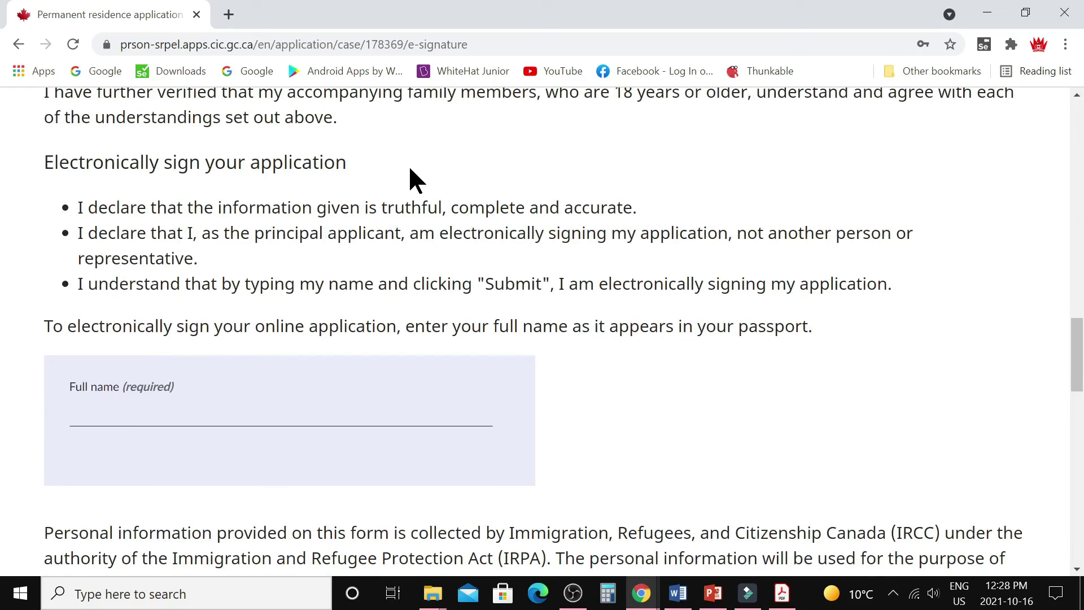
pyautogui.click(134, 408)
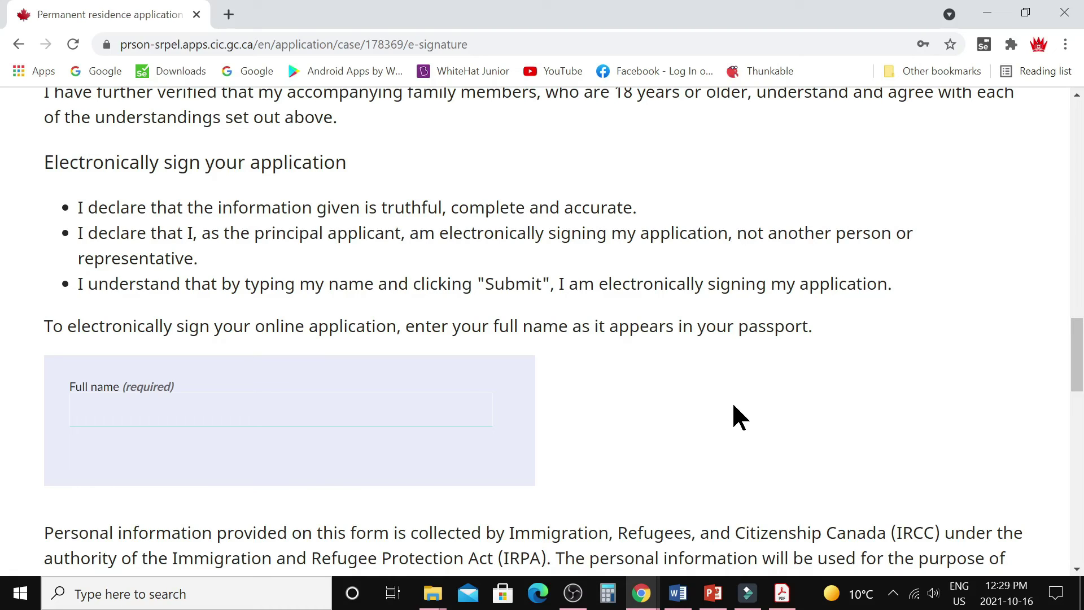
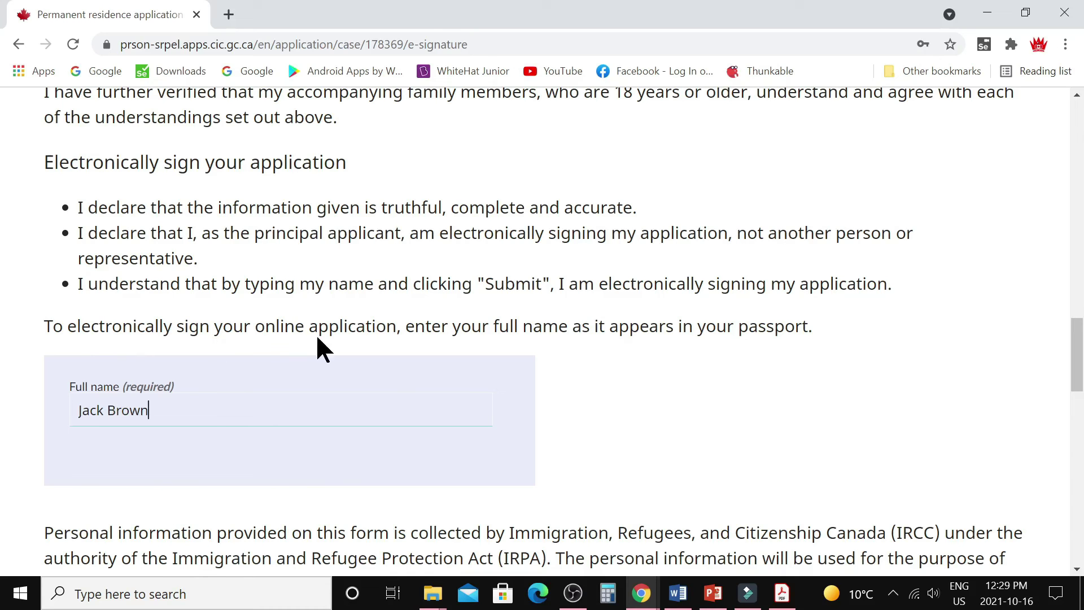
# Enter the applicant's full name as the e-signature and complete the declaration.
pyautogui.scroll(-15, 637, 403)
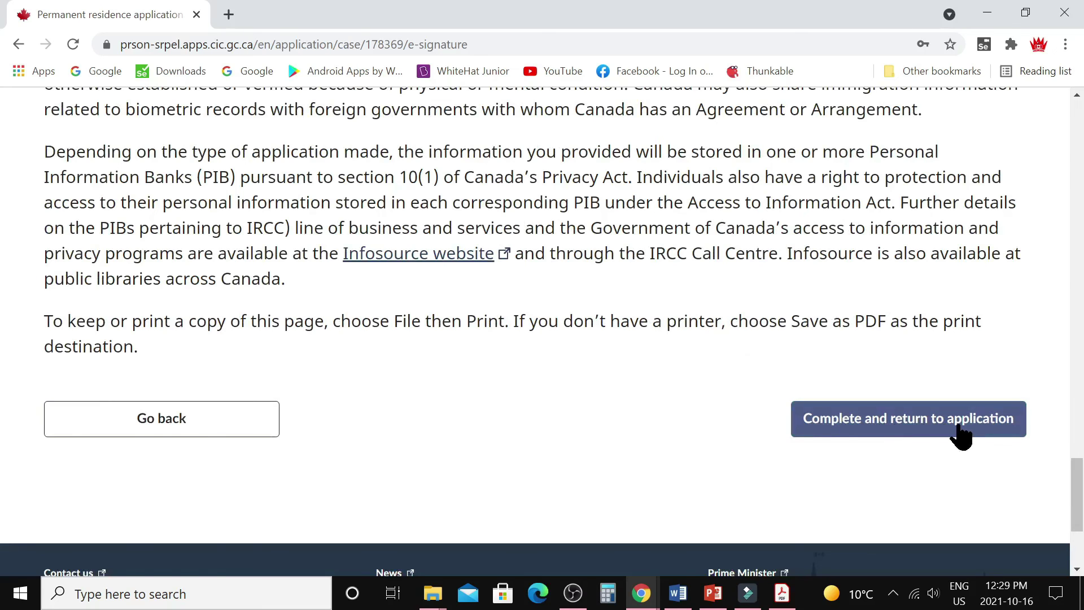
pyautogui.click(960, 435)
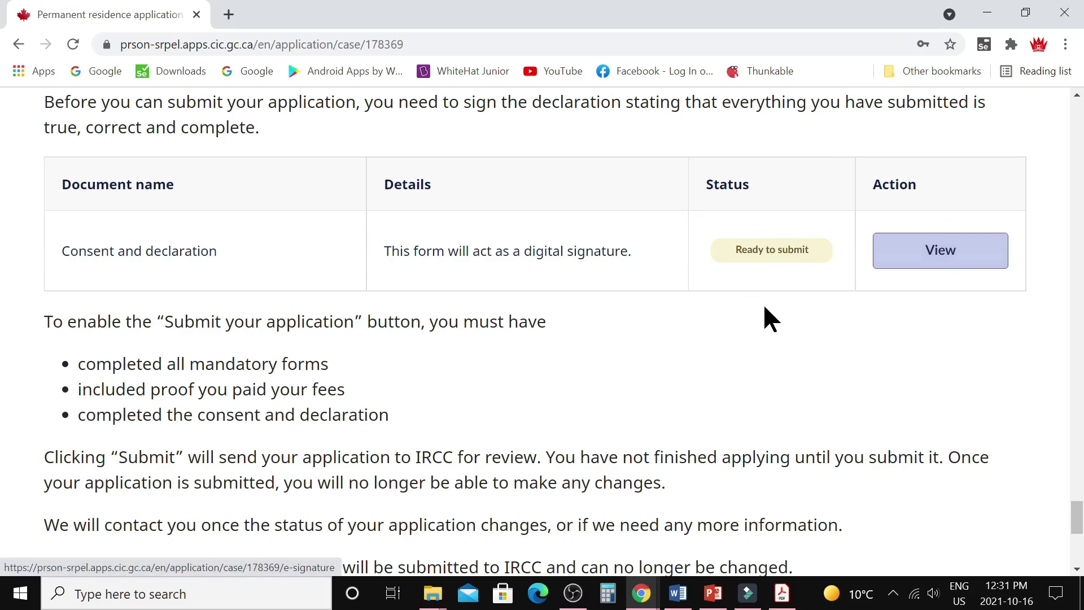
# Review the submitted application and advance to the next presentation slide.
pyautogui.scroll(-4, 730, 322)
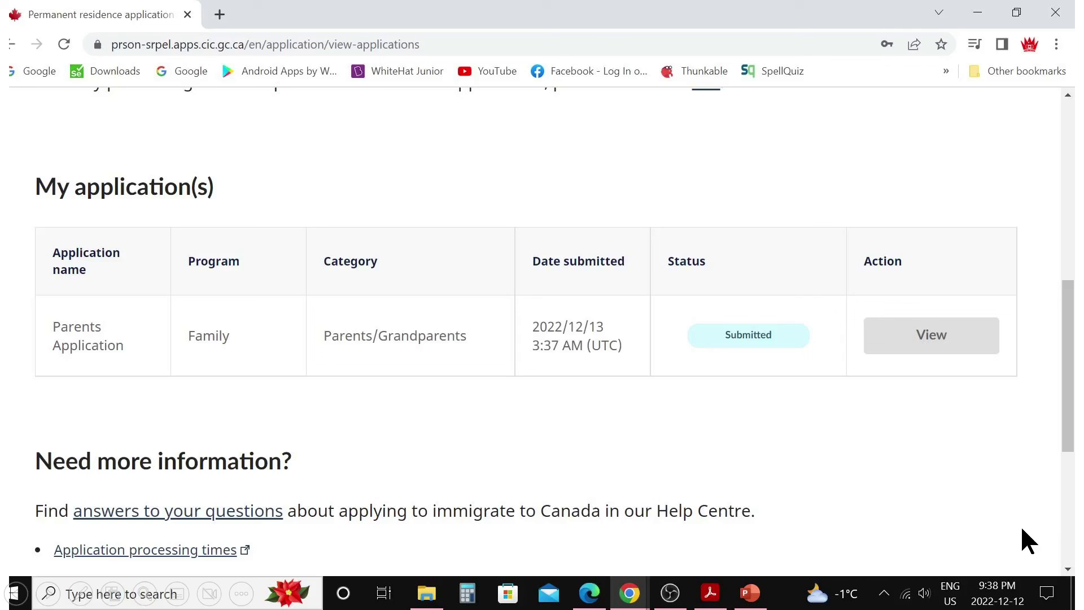
pyautogui.click(1015, 523)
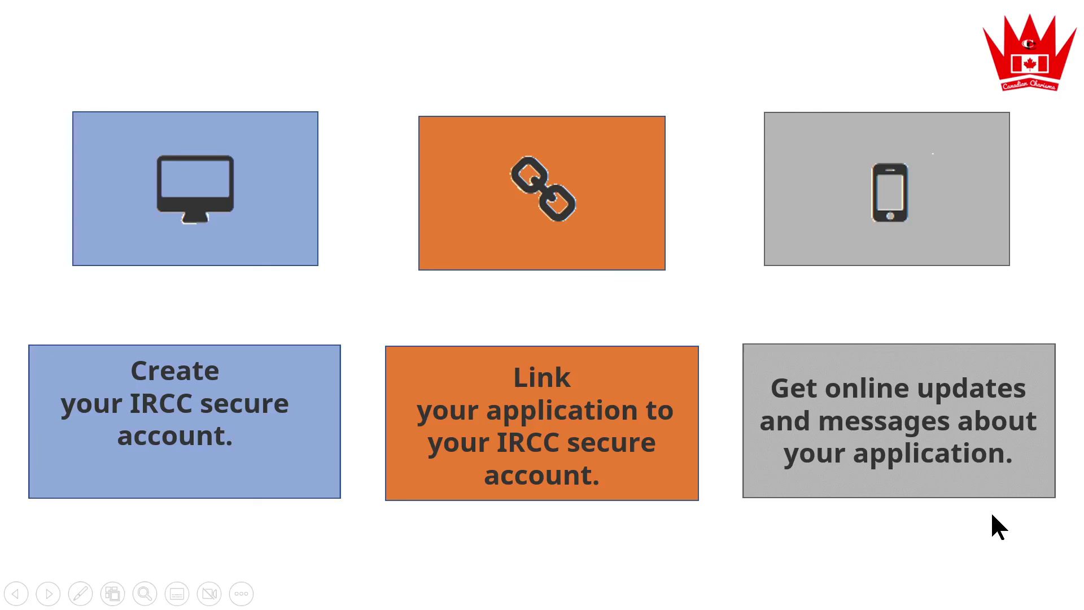